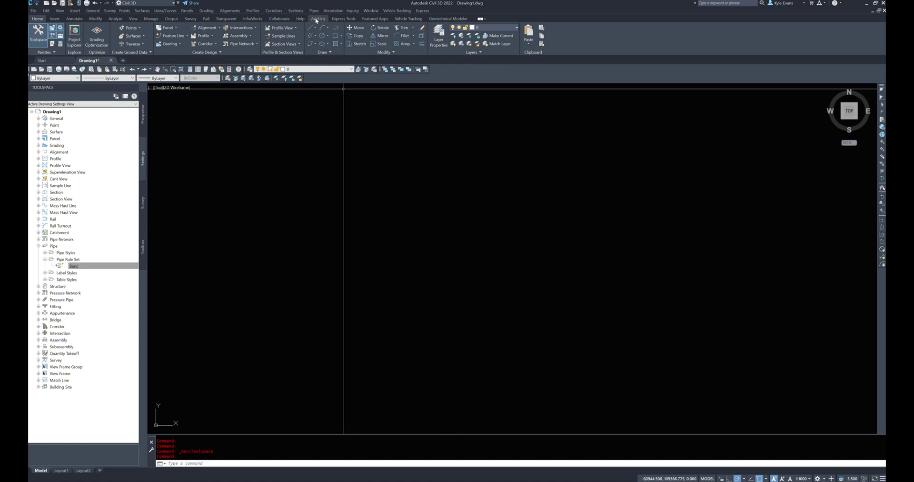
Step: Launch Part Builder and open the Concrete Box Culvert SI part from the metric catalog
{"action": "left_click", "coordinate": [314, 11]}
{"action": "left_click", "coordinate": [333, 78]}
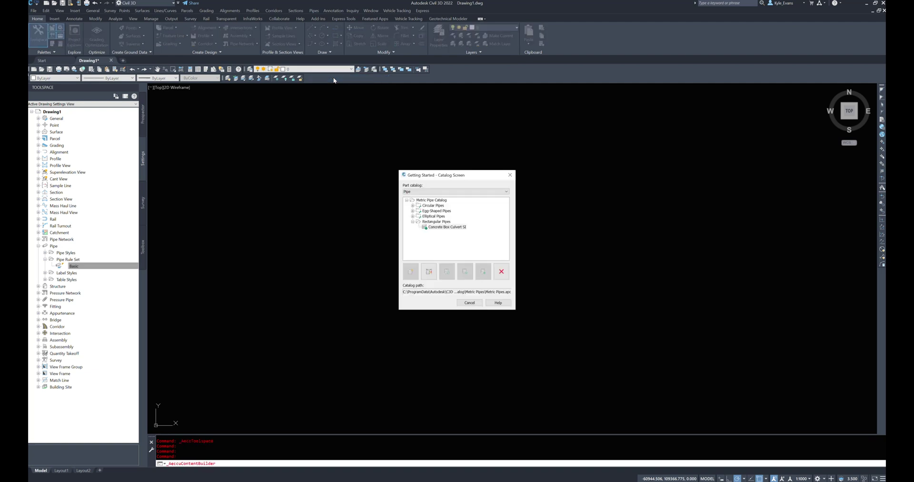
{"action": "double_click", "coordinate": [442, 208]}
{"action": "left_click", "coordinate": [443, 210]}
{"action": "key", "text": "Down"}
{"action": "key", "text": "Down"}
{"action": "key", "text": "Down"}
{"action": "key", "text": "Down"}
{"action": "key", "text": "Down"}
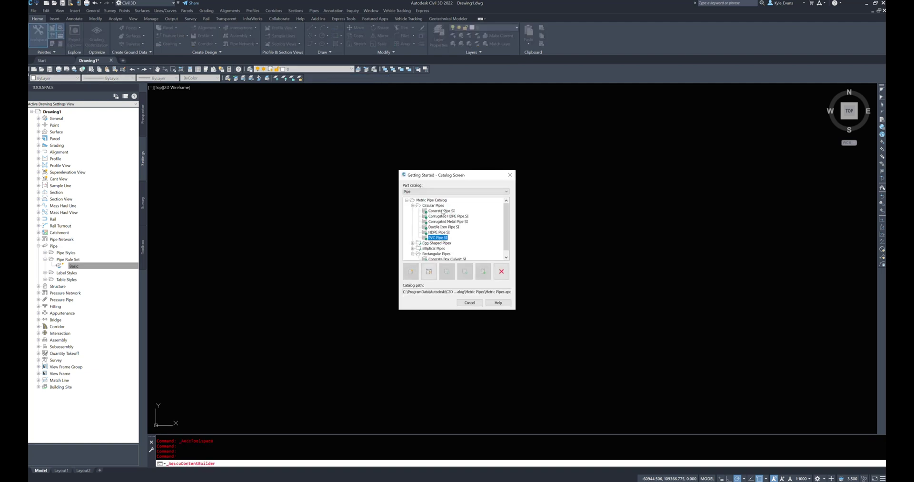
{"action": "double_click", "coordinate": [437, 206]}
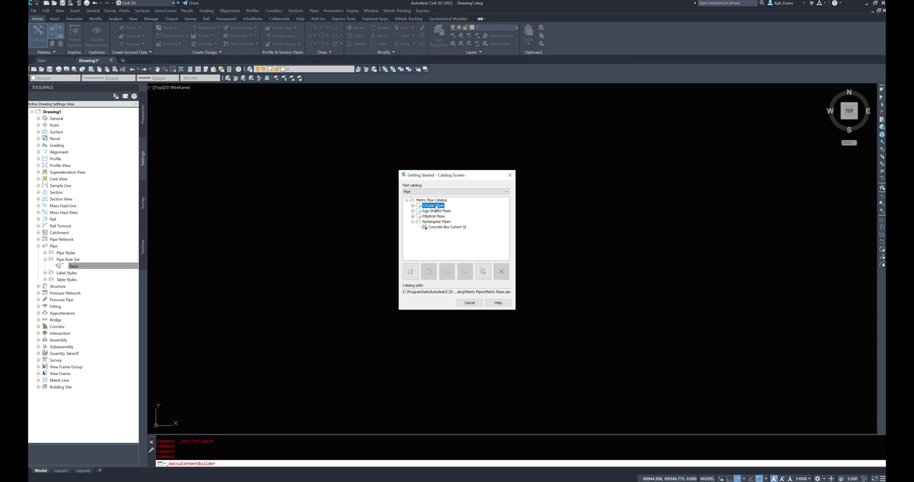
{"action": "double_click", "coordinate": [455, 227]}
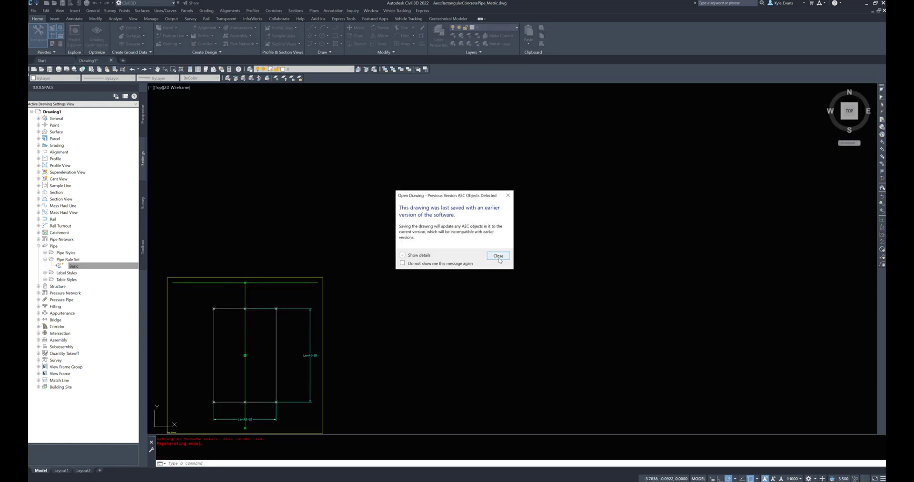
Step: Dismiss the earlier-version warning and preview the enlarged Edit Part Sizes table, closing it unchanged
{"action": "left_click", "coordinate": [498, 257]}
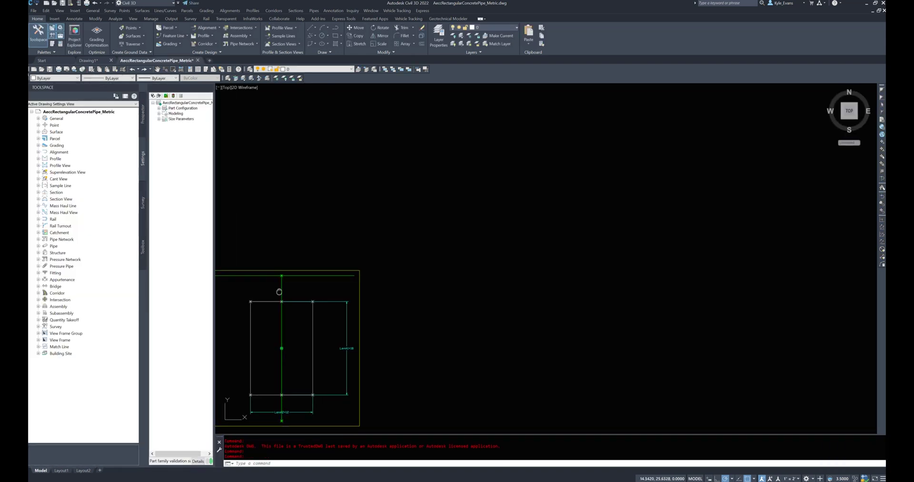
{"action": "right_click", "coordinate": [177, 118]}
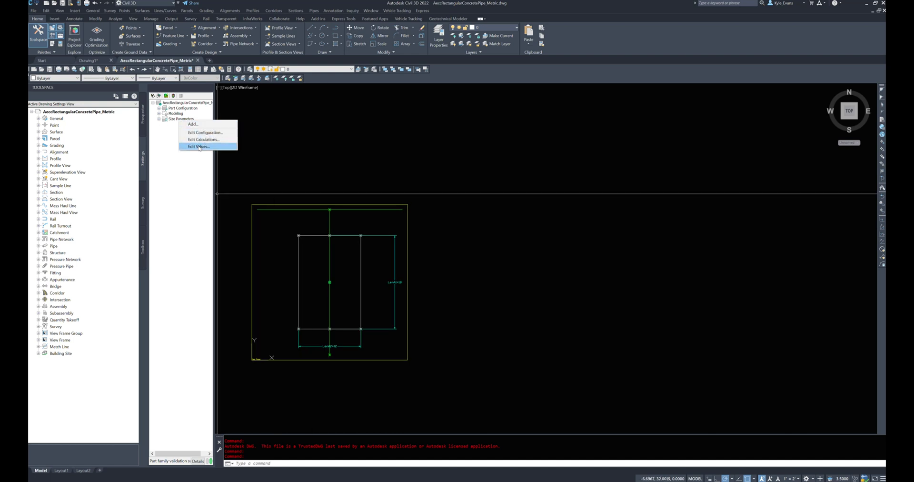
{"action": "left_click", "coordinate": [221, 146]}
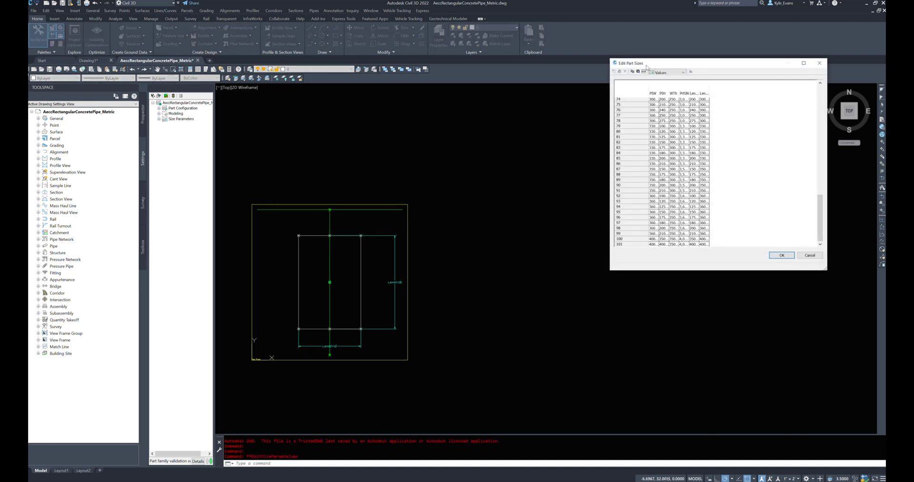
{"action": "left_click_drag", "start_coordinate": [646, 66], "coordinate": [390, 79]}
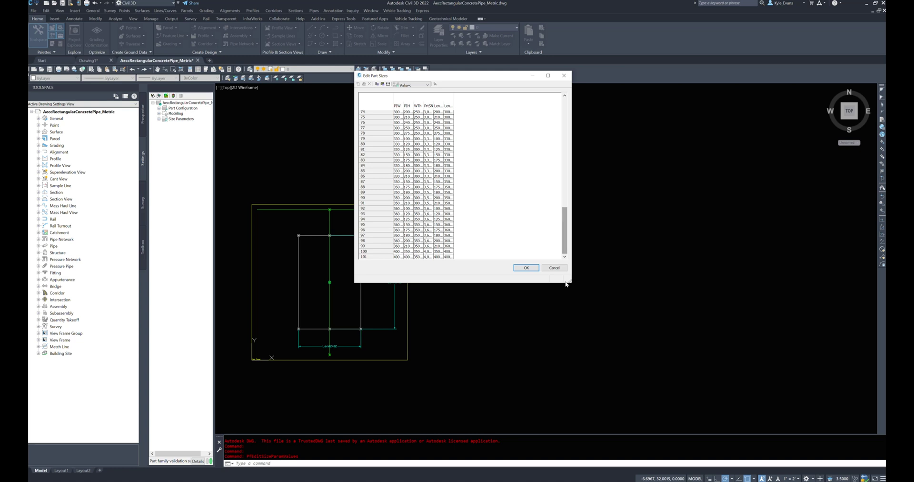
{"action": "left_click_drag", "start_coordinate": [566, 284], "coordinate": [785, 370]}
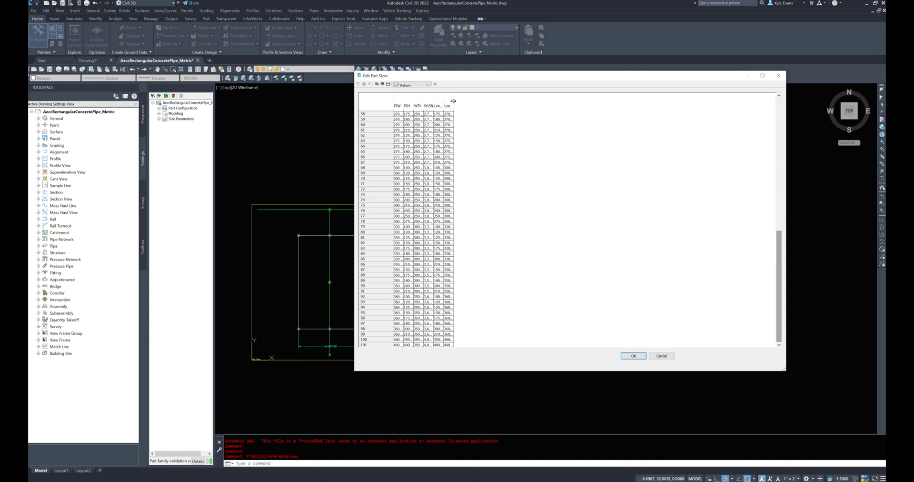
{"action": "left_click_drag", "start_coordinate": [453, 108], "coordinate": [481, 108]}
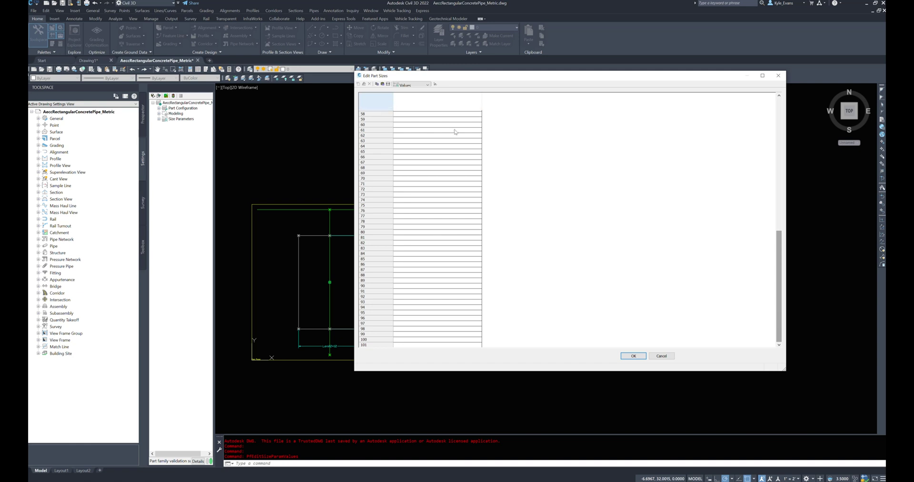
{"action": "left_click_drag", "start_coordinate": [449, 75], "coordinate": [354, 76]}
{"action": "left_click", "coordinate": [425, 185]}
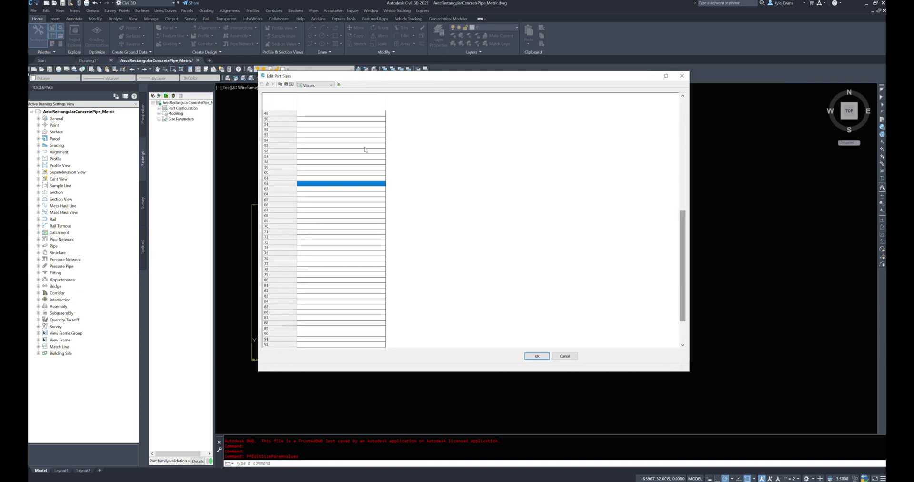
{"action": "left_click", "coordinate": [338, 135]}
{"action": "left_click", "coordinate": [565, 356]}
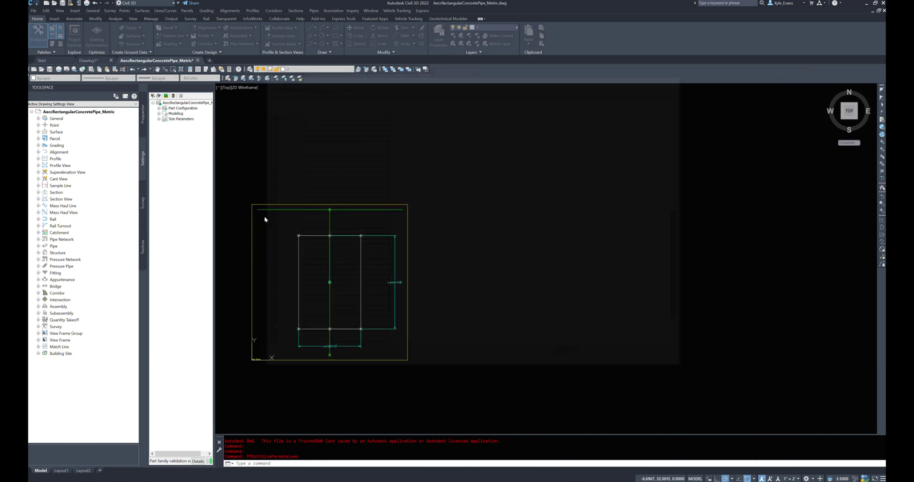
Step: Reopen the part sizes table, widen the PIW, PIH and WTh columns, and accept with OK
{"action": "right_click", "coordinate": [181, 119]}
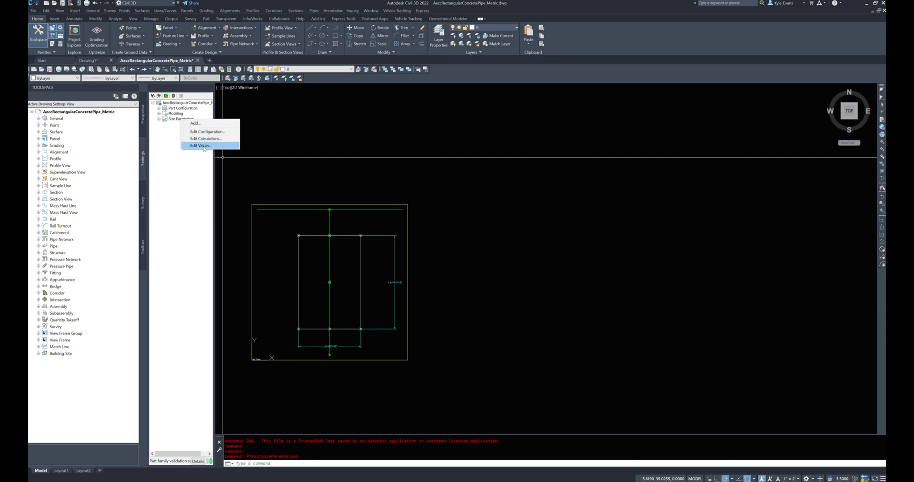
{"action": "left_click", "coordinate": [205, 143]}
{"action": "left_click_drag", "start_coordinate": [667, 64], "coordinate": [401, 105]}
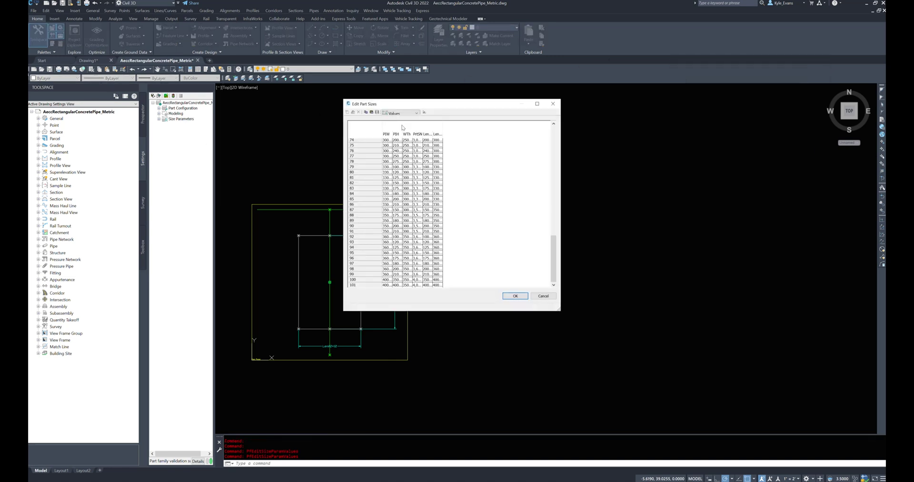
{"action": "double_click", "coordinate": [392, 134]}
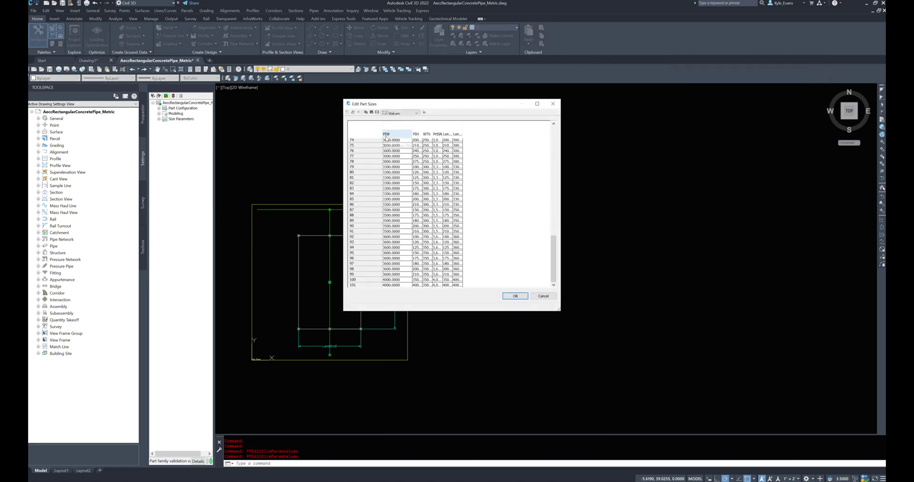
{"action": "double_click", "coordinate": [422, 135]}
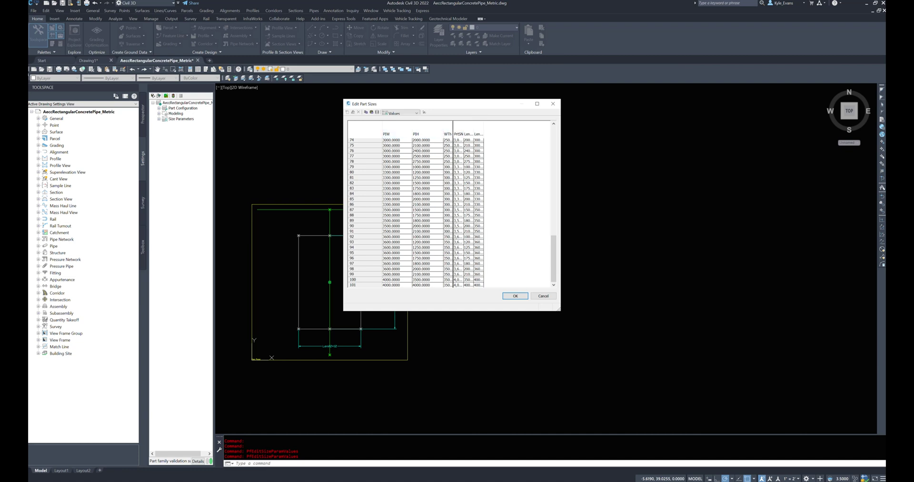
{"action": "double_click", "coordinate": [452, 134]}
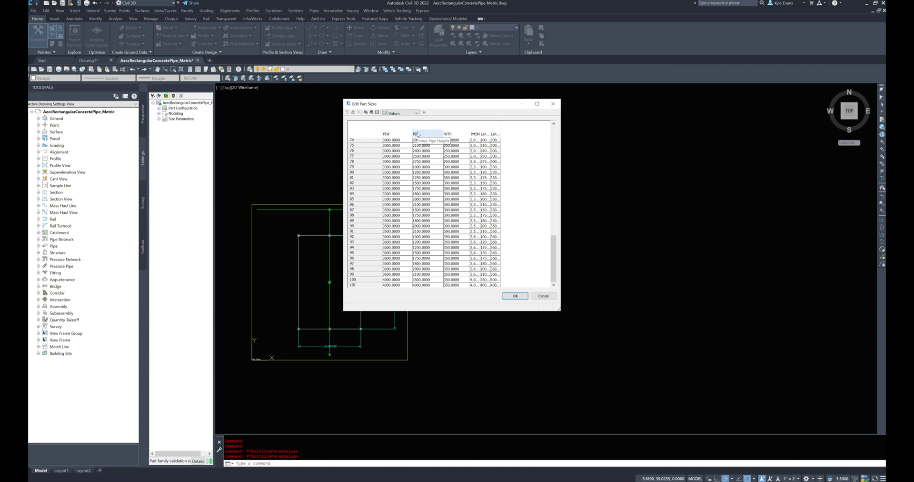
{"action": "scroll", "coordinate": [423, 191], "scroll_direction": "up", "scroll_amount": 20}
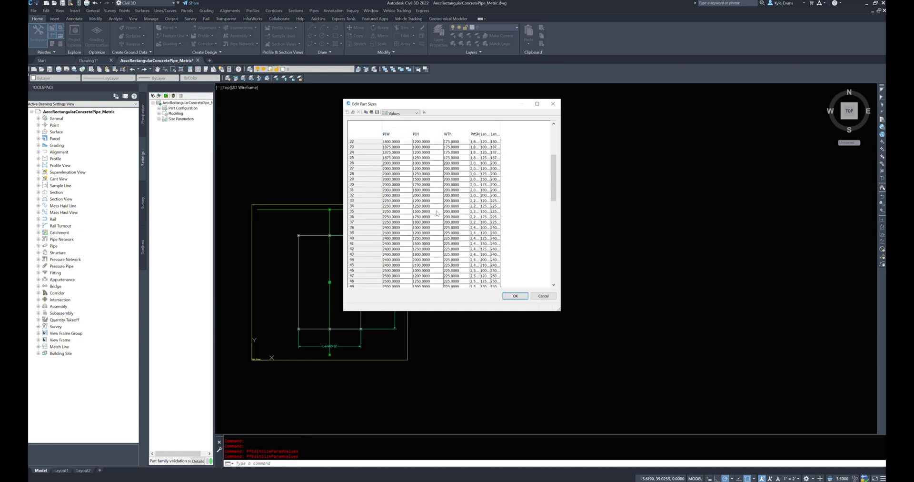
{"action": "scroll", "coordinate": [416, 171], "scroll_direction": "up", "scroll_amount": 2}
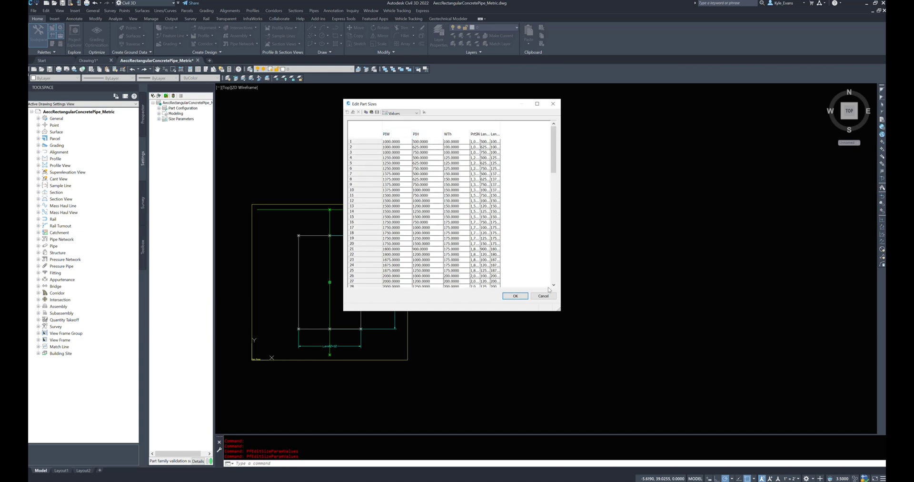
{"action": "left_click", "coordinate": [515, 296]}
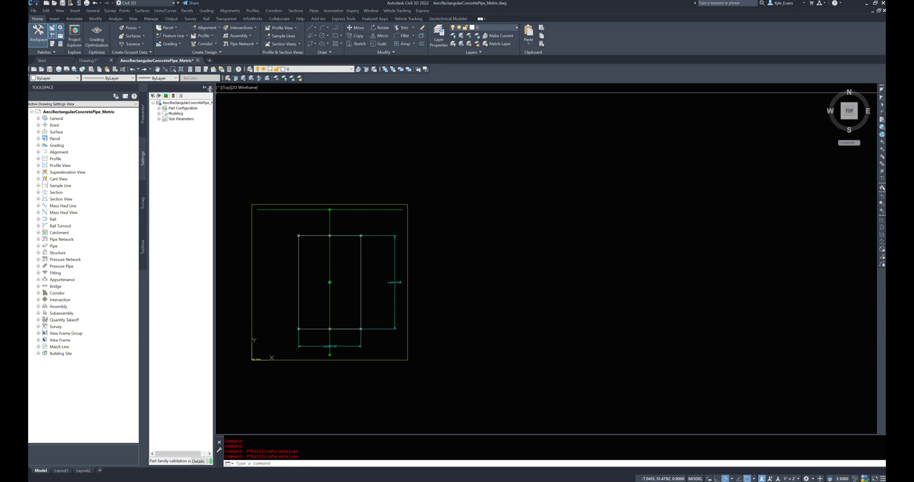
Step: Close the box culvert part, declining to save both the part and its drawing
{"action": "left_click", "coordinate": [210, 89]}
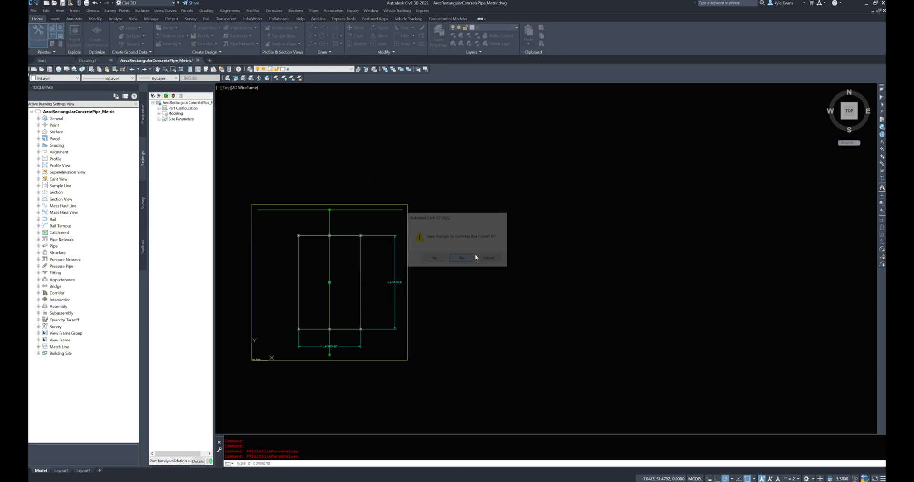
{"action": "left_click", "coordinate": [474, 255]}
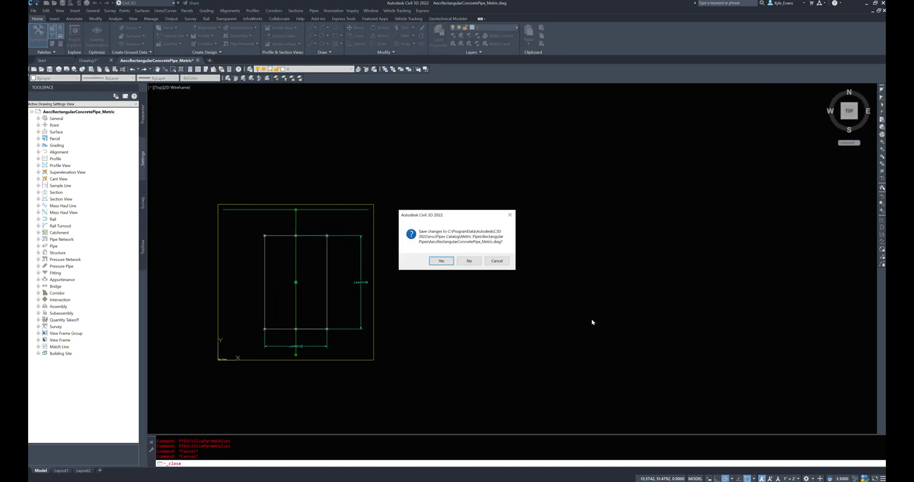
{"action": "left_click", "coordinate": [464, 260]}
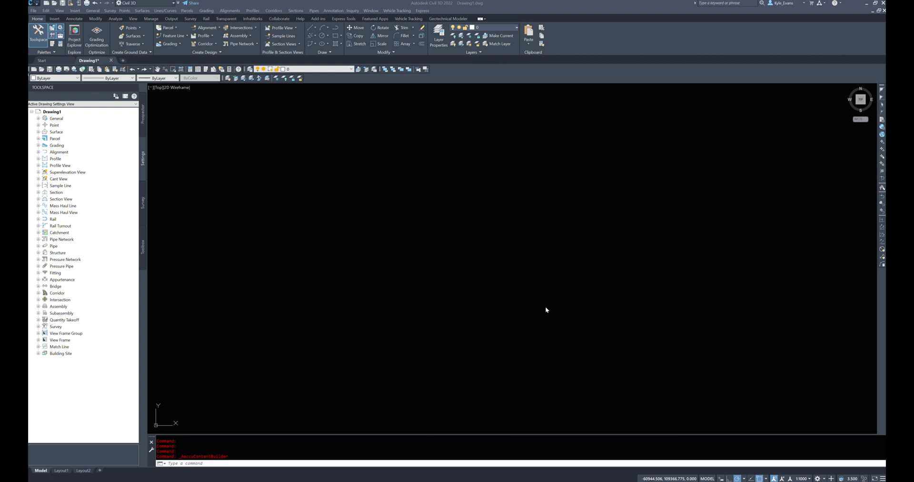
Step: Browse the Point styles and the General Line label styles in the Settings tree
{"action": "left_click", "coordinate": [512, 161]}
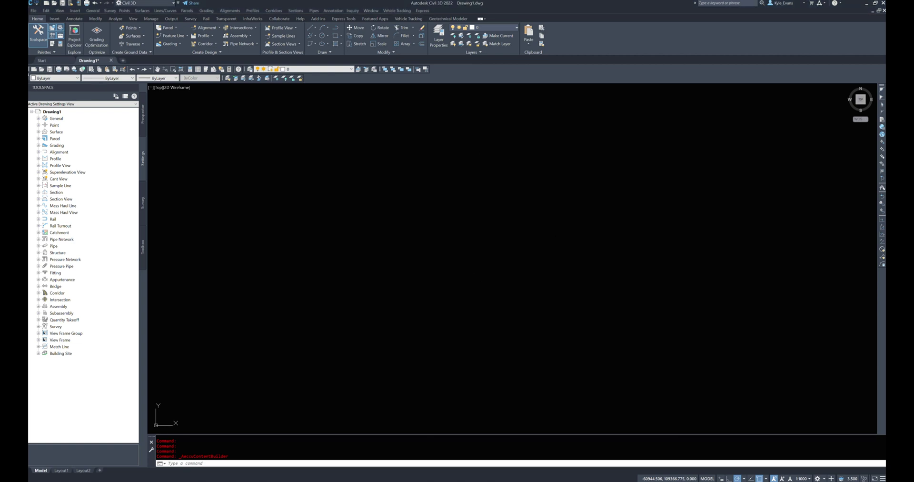
{"action": "left_click", "coordinate": [581, 179]}
{"action": "left_click", "coordinate": [479, 186]}
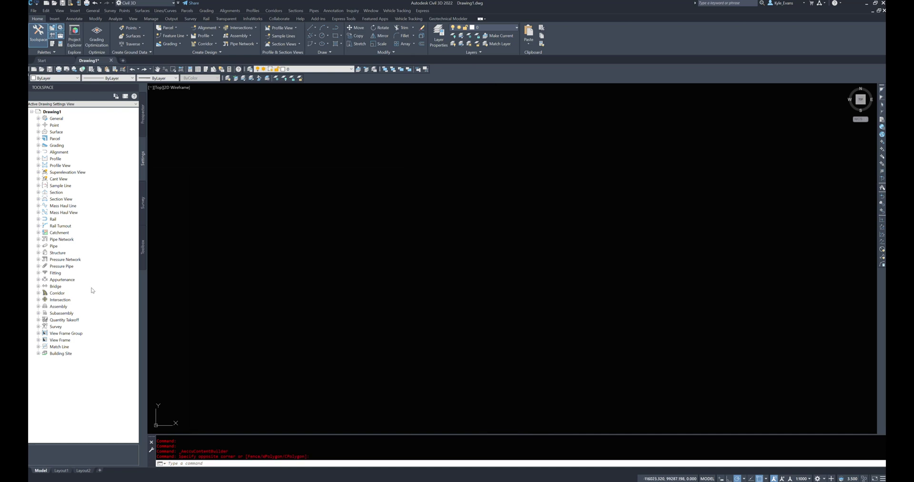
{"action": "double_click", "coordinate": [55, 124]}
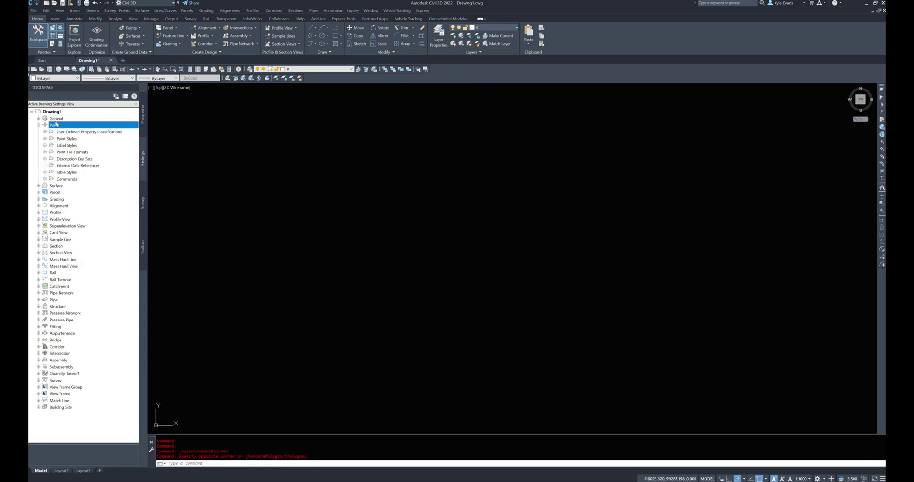
{"action": "double_click", "coordinate": [67, 140]}
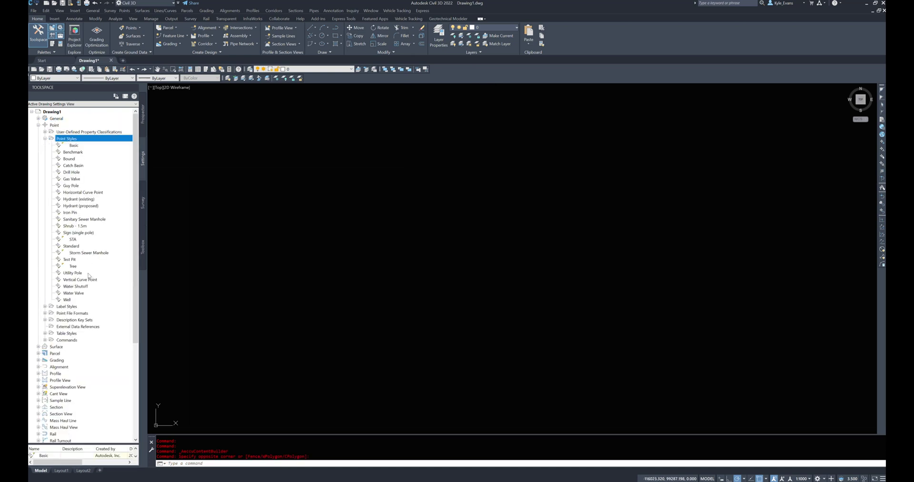
{"action": "double_click", "coordinate": [64, 139]}
{"action": "double_click", "coordinate": [55, 119]}
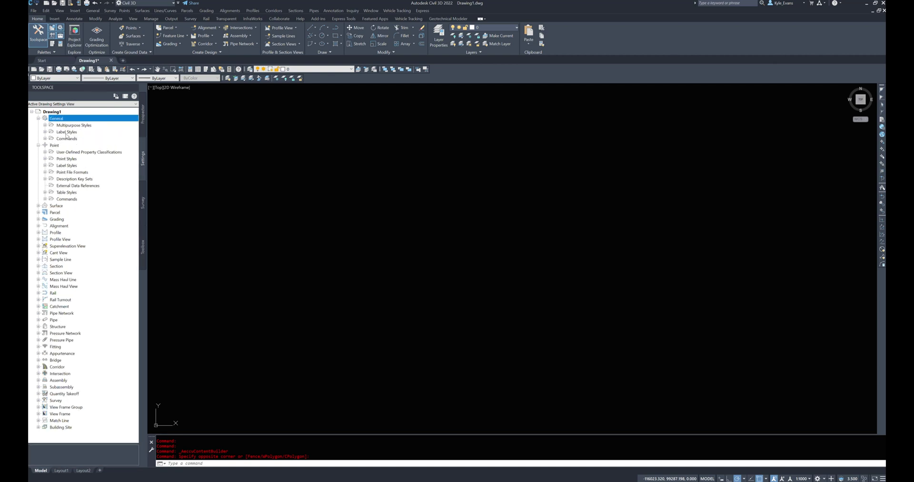
{"action": "double_click", "coordinate": [66, 132]}
{"action": "double_click", "coordinate": [67, 145]}
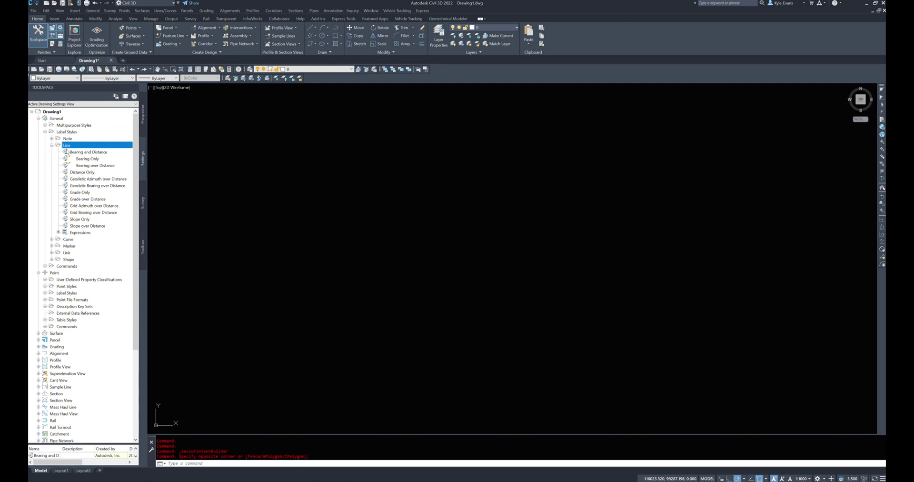
{"action": "double_click", "coordinate": [68, 146]}
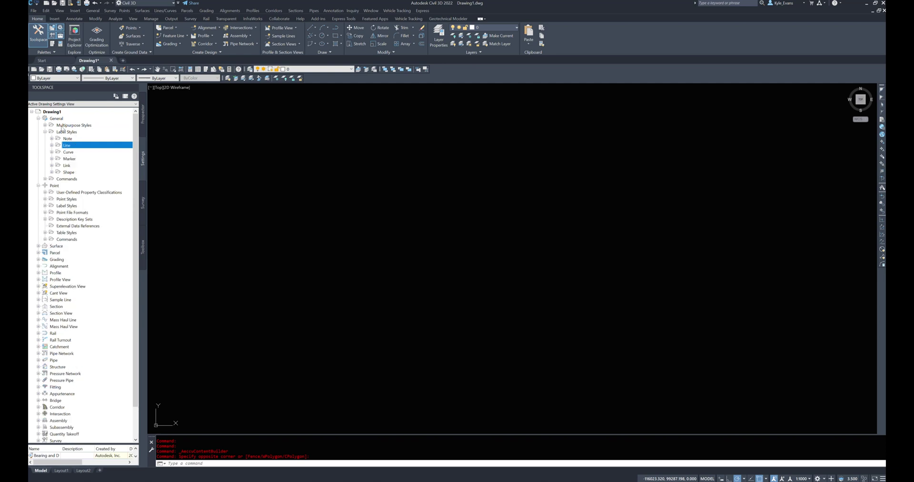
{"action": "double_click", "coordinate": [62, 126]}
Step: Close the layer list and collapse Multipurpose Styles, Label Styles, Point and General
{"action": "left_click", "coordinate": [307, 69]}
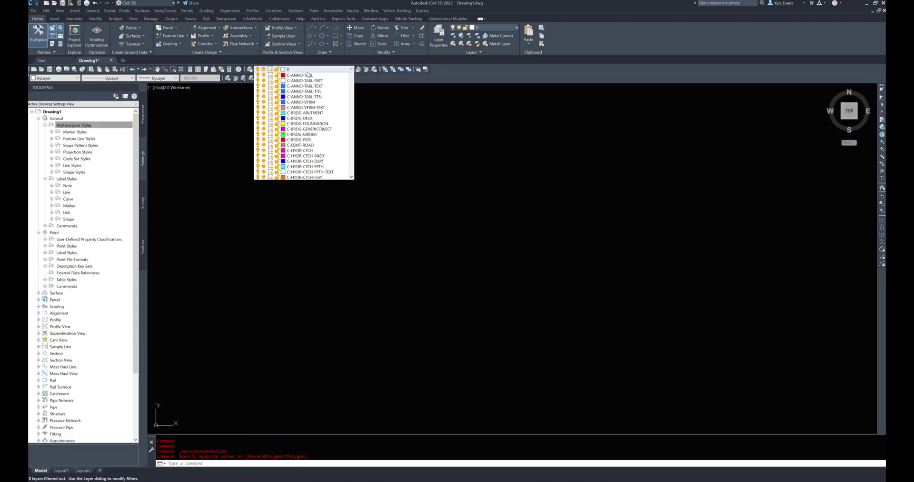
{"action": "left_click_drag", "start_coordinate": [351, 85], "coordinate": [352, 203]}
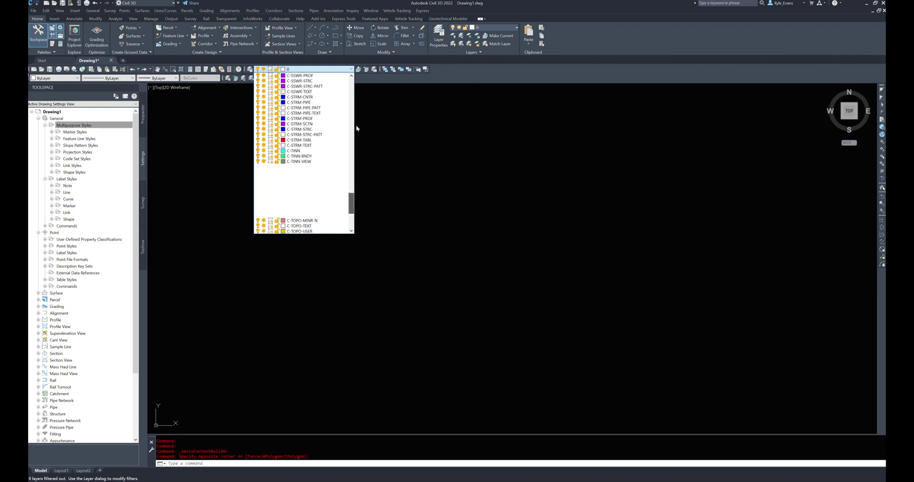
{"action": "left_click", "coordinate": [391, 143]}
{"action": "left_click", "coordinate": [350, 127]}
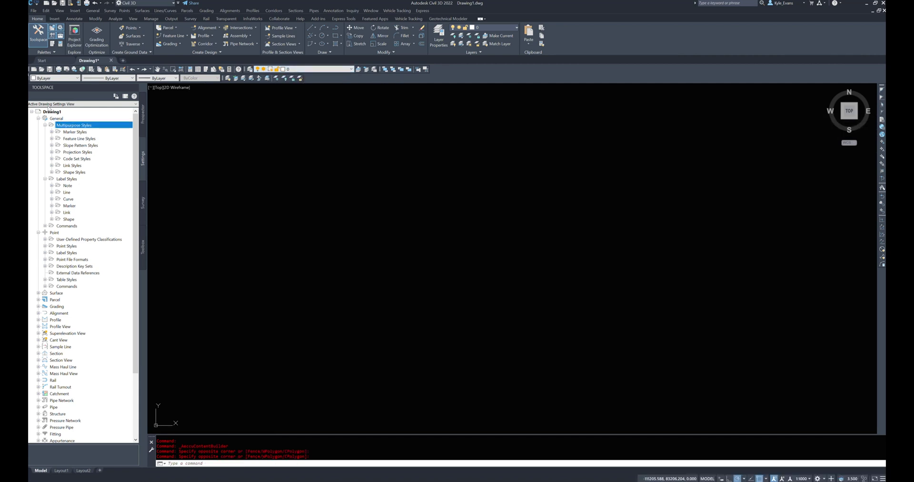
{"action": "left_click", "coordinate": [45, 124]}
{"action": "left_click", "coordinate": [46, 132]}
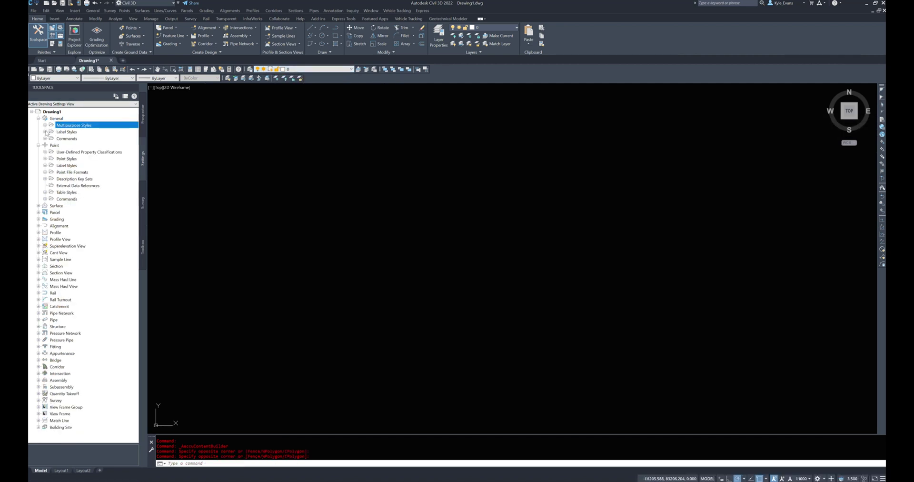
{"action": "left_click", "coordinate": [38, 145]}
{"action": "left_click", "coordinate": [38, 118]}
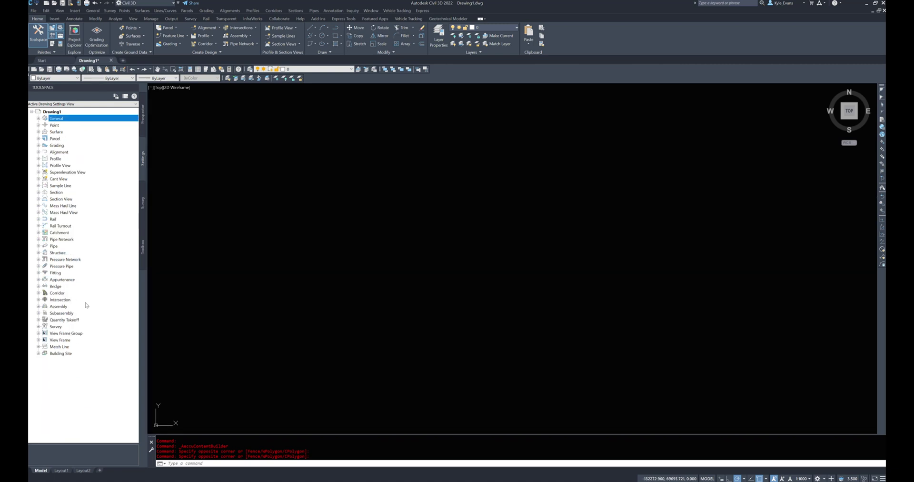
Step: Browse the Catchment, Pipe Network, Pipe and Pressure Network categories, then expand Pipe Network
{"action": "left_click", "coordinate": [56, 246]}
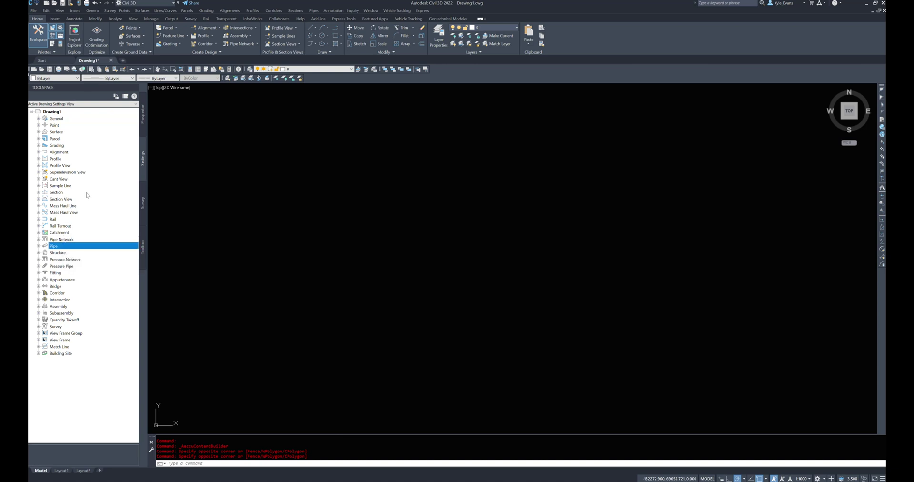
{"action": "left_click", "coordinate": [142, 113]}
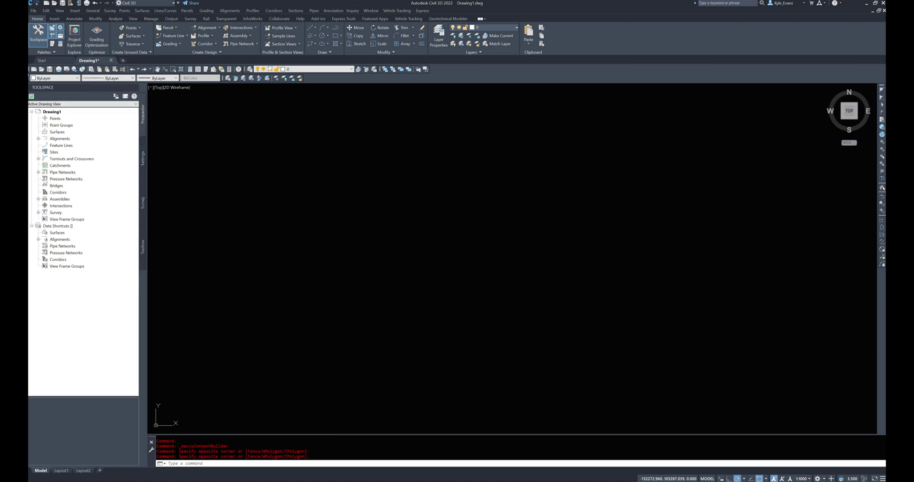
{"action": "left_click", "coordinate": [140, 160]}
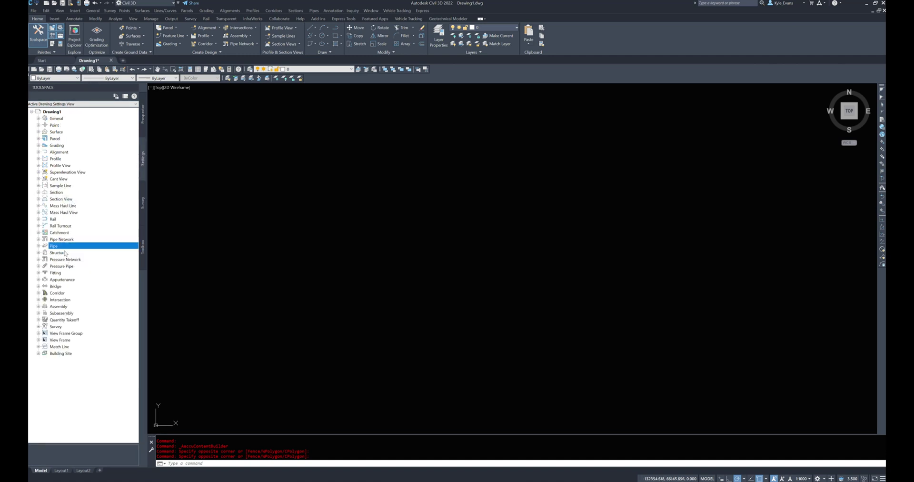
{"action": "left_click", "coordinate": [61, 234]}
{"action": "left_click", "coordinate": [61, 239]}
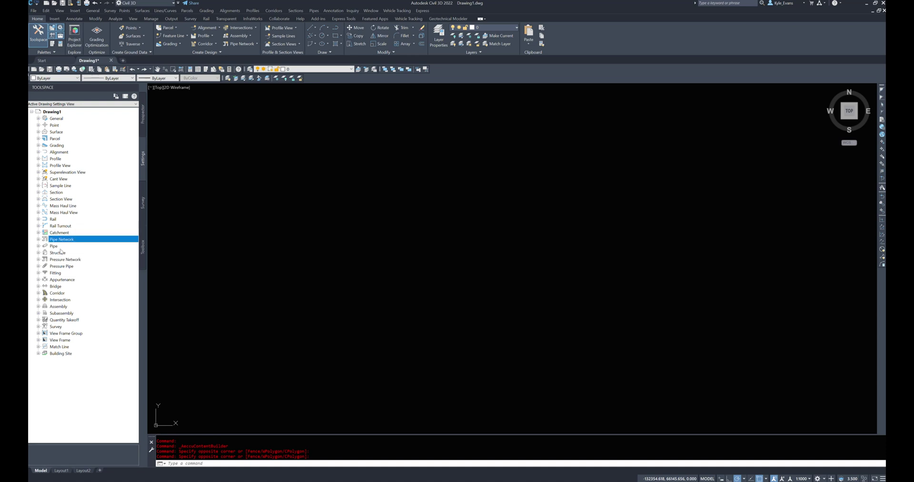
{"action": "left_click", "coordinate": [60, 246]}
{"action": "left_click", "coordinate": [79, 260]}
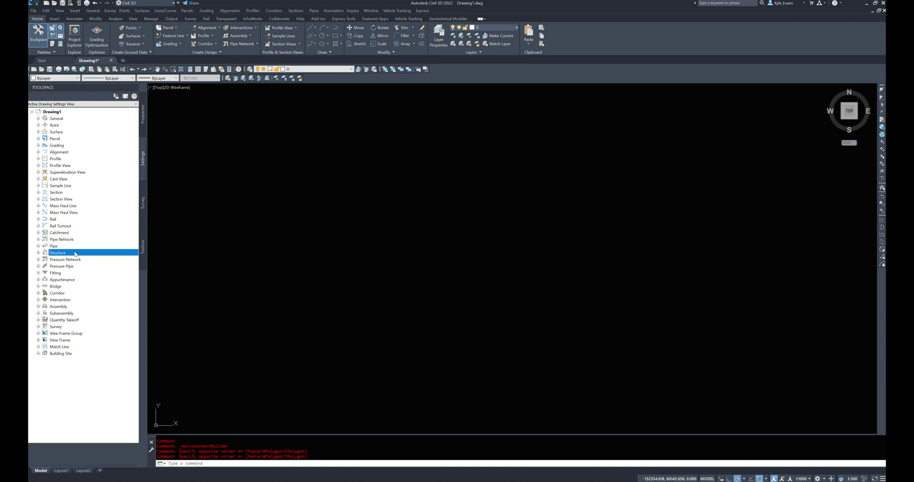
{"action": "left_click", "coordinate": [66, 266]}
{"action": "left_click", "coordinate": [65, 272]}
{"action": "left_click", "coordinate": [65, 279]}
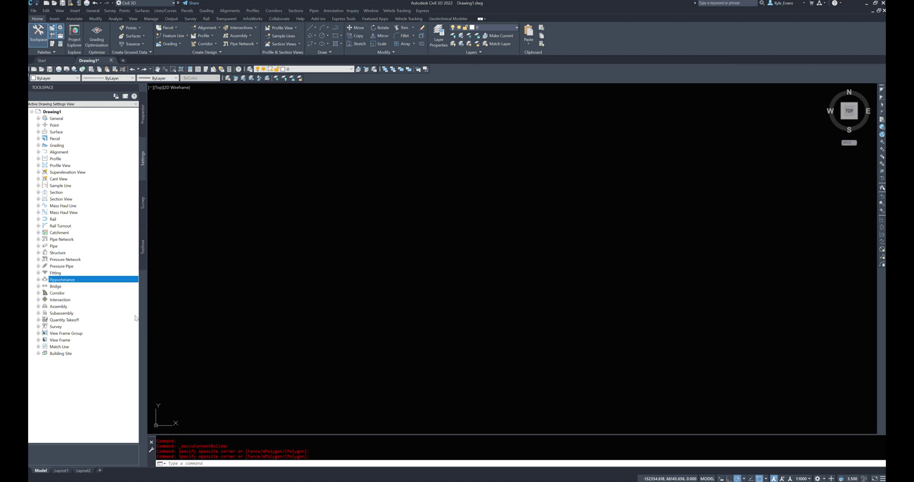
{"action": "left_click", "coordinate": [54, 240]}
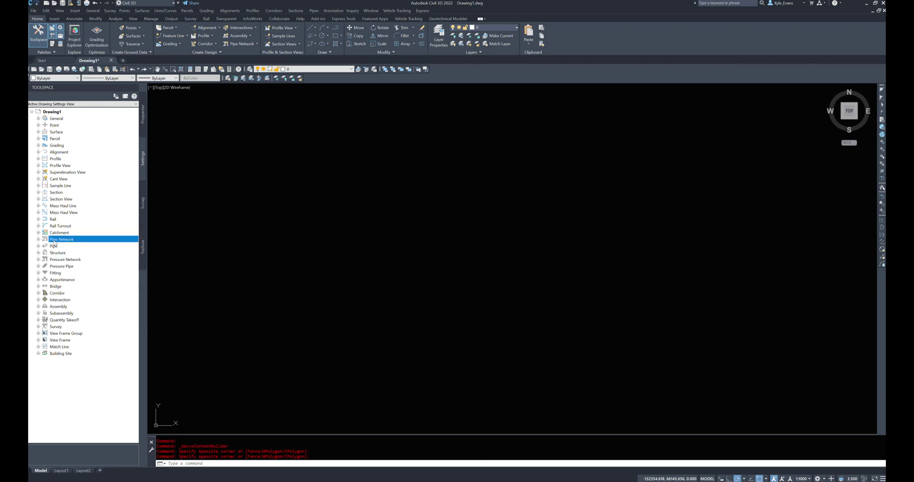
{"action": "double_click", "coordinate": [63, 240]}
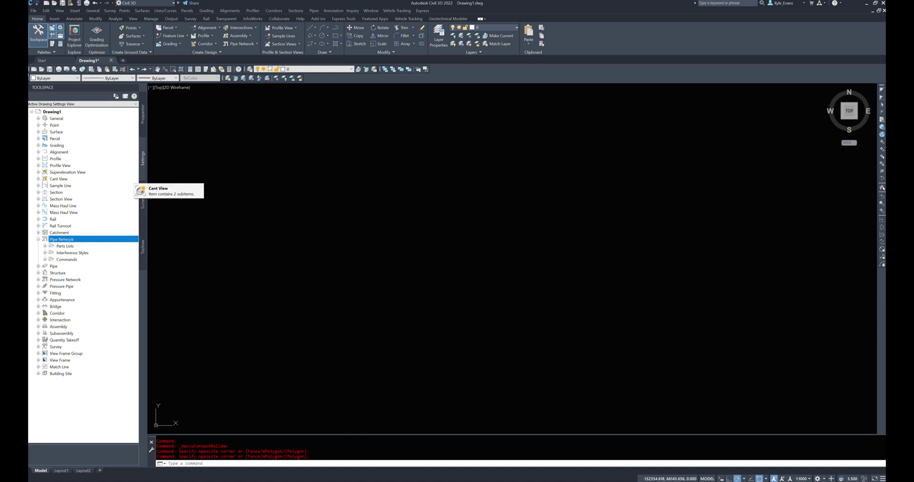
Step: Check the sanitary and storm parts lists, then collapse Pipe Network again
{"action": "left_click", "coordinate": [333, 10]}
{"action": "mouse_move", "coordinate": [314, 10]}
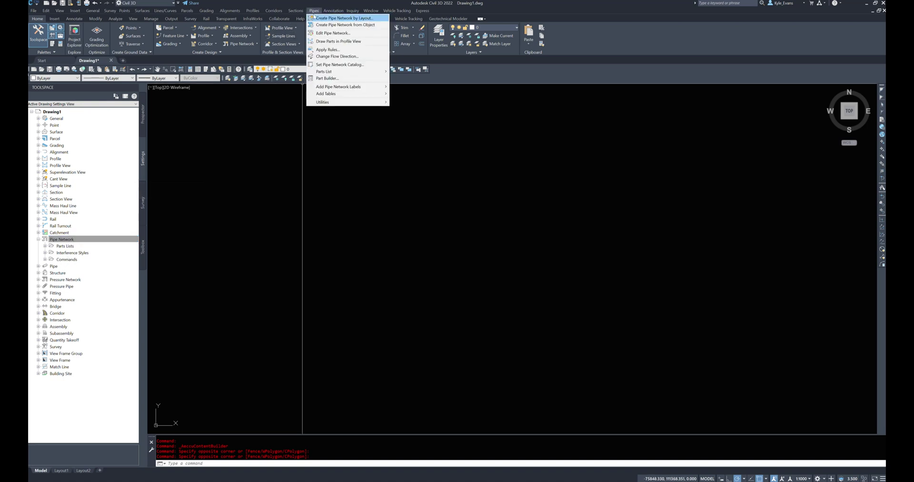
{"action": "left_click", "coordinate": [262, 148]}
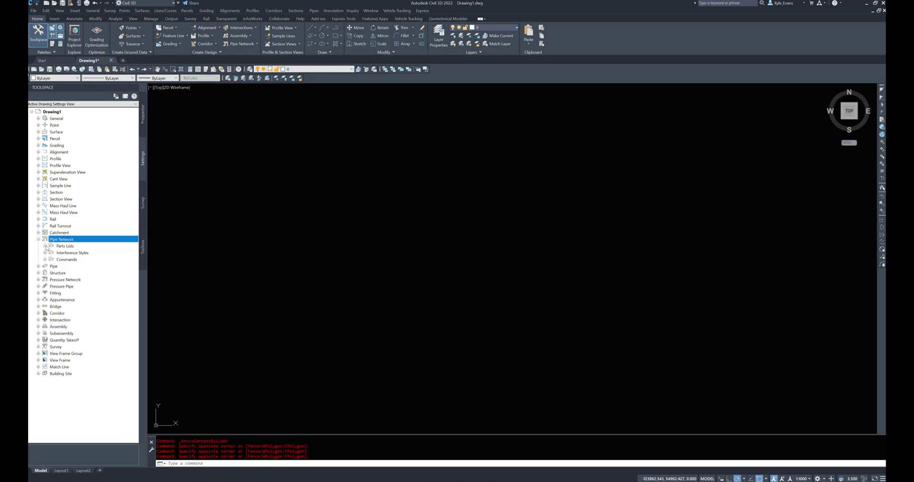
{"action": "double_click", "coordinate": [62, 246]}
{"action": "left_click", "coordinate": [44, 246]}
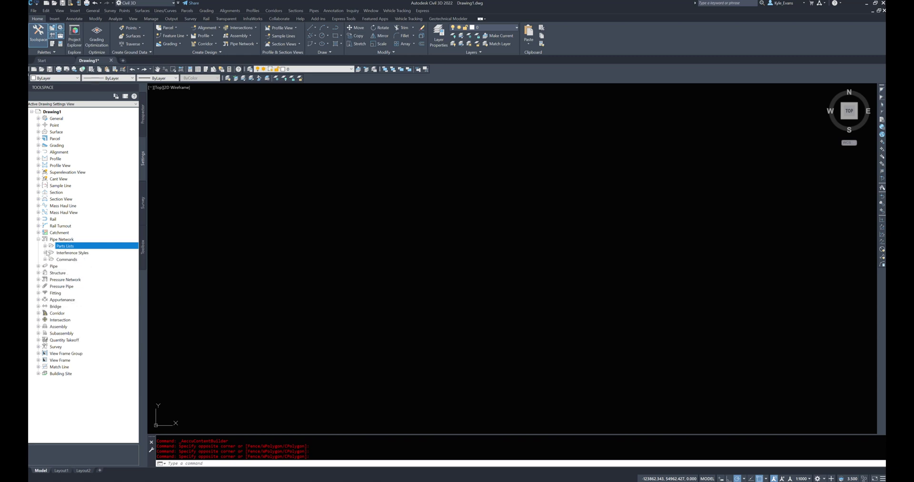
{"action": "left_click", "coordinate": [38, 239]}
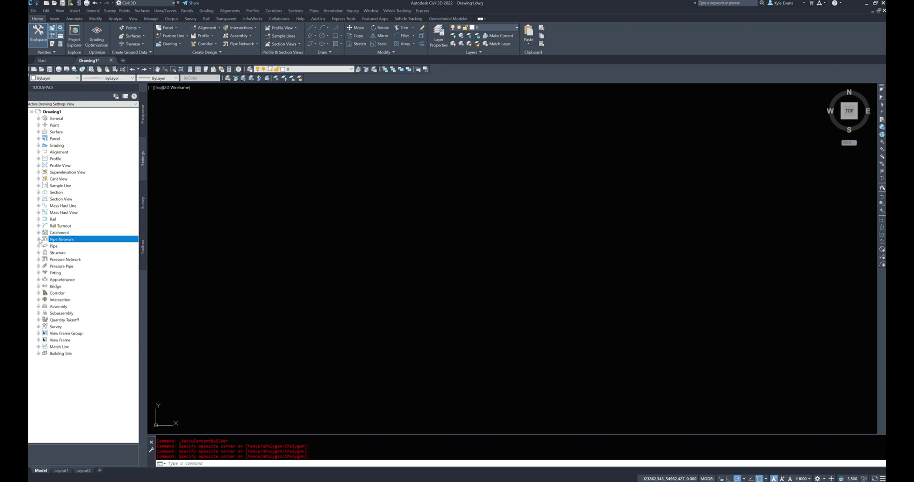
Step: Review the Double Line and Pipe Crossing pipe styles, then expand Pipe Rule Set to reveal Basic
{"action": "left_click", "coordinate": [39, 245]}
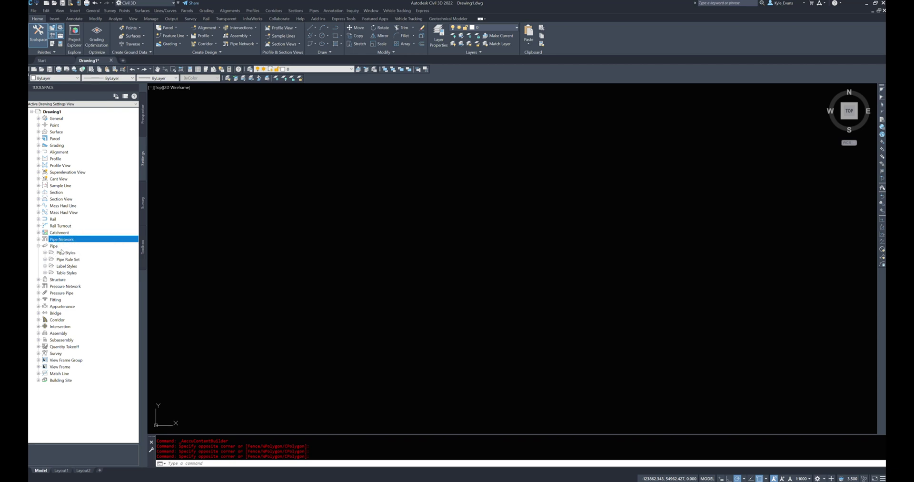
{"action": "key", "text": "Down"}
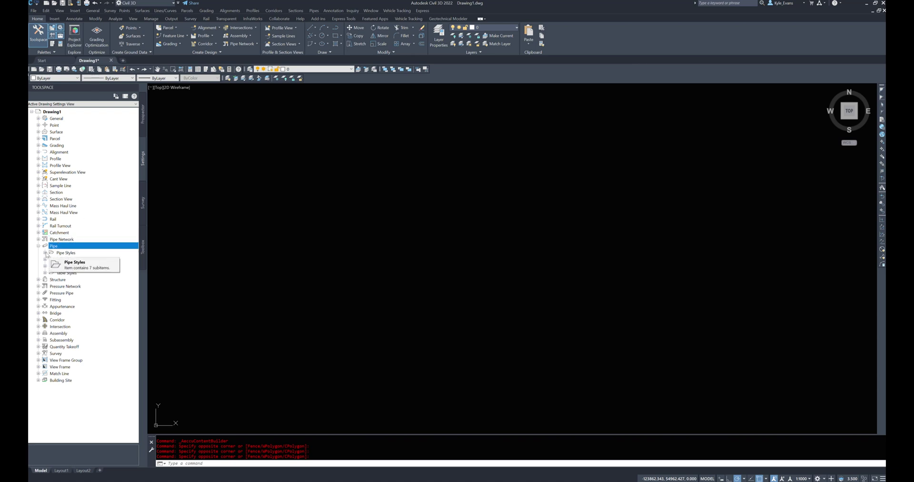
{"action": "left_click", "coordinate": [45, 252]}
{"action": "left_click", "coordinate": [80, 266]}
{"action": "left_click", "coordinate": [94, 272]}
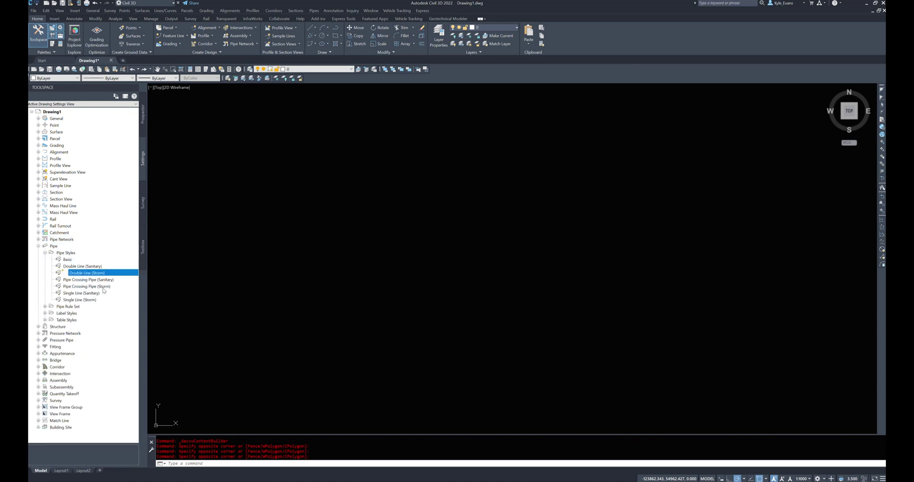
{"action": "left_click", "coordinate": [102, 286]}
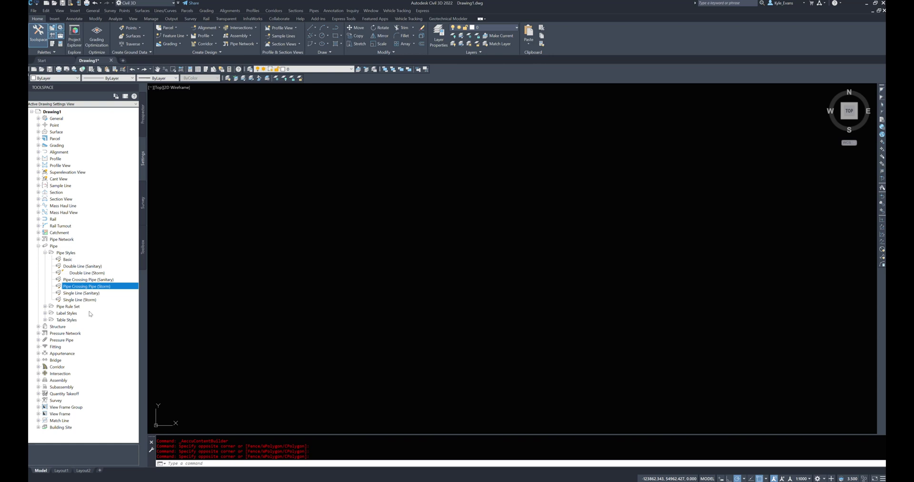
{"action": "left_click", "coordinate": [45, 254]}
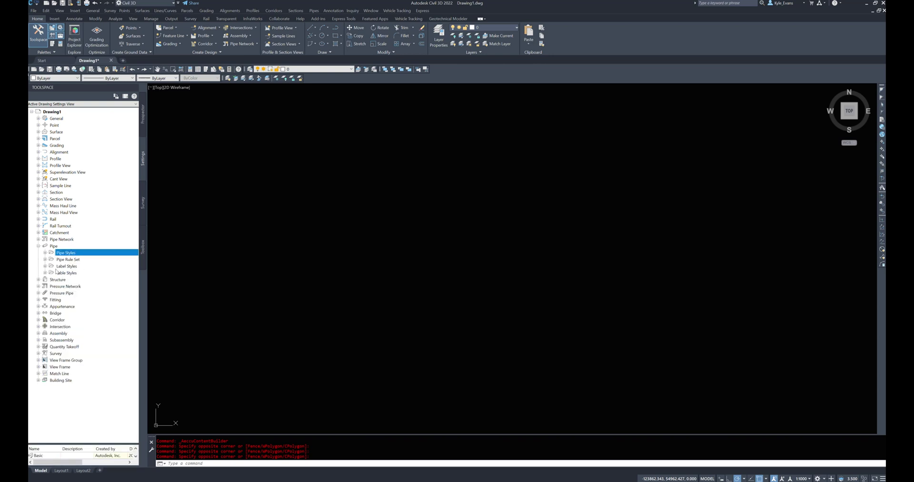
{"action": "left_click", "coordinate": [45, 259]}
{"action": "double_click", "coordinate": [74, 265]}
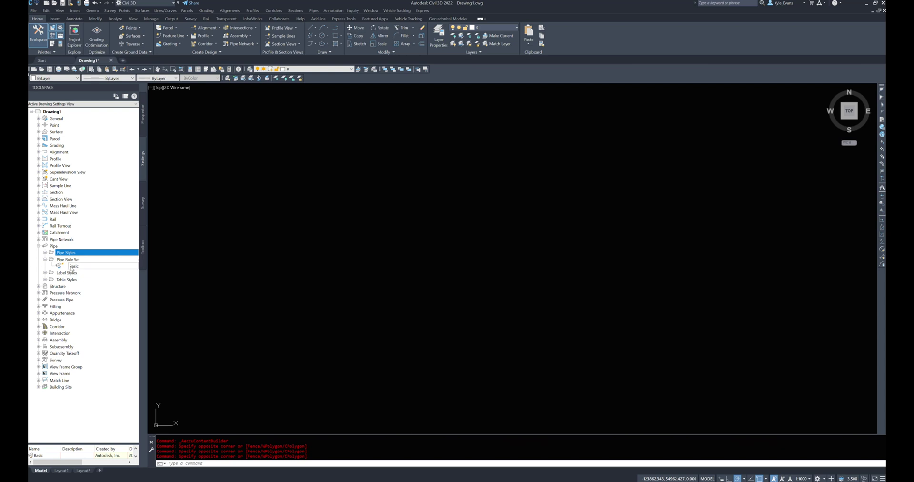
{"action": "left_click", "coordinate": [376, 180]}
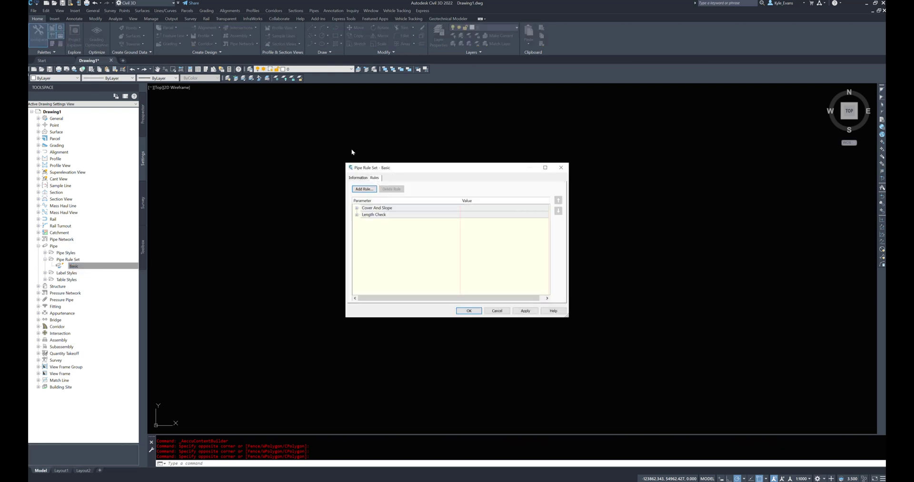
{"action": "left_click", "coordinate": [356, 214]}
{"action": "left_click", "coordinate": [356, 207]}
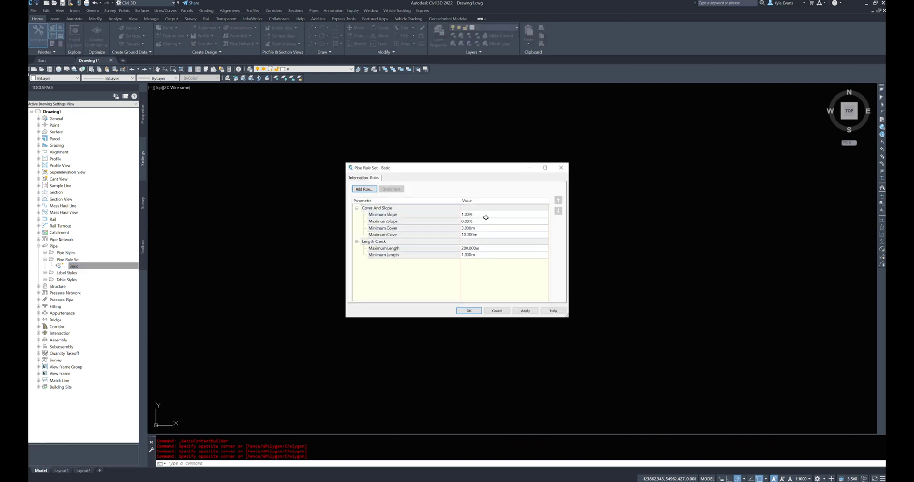
{"action": "left_click", "coordinate": [393, 215]}
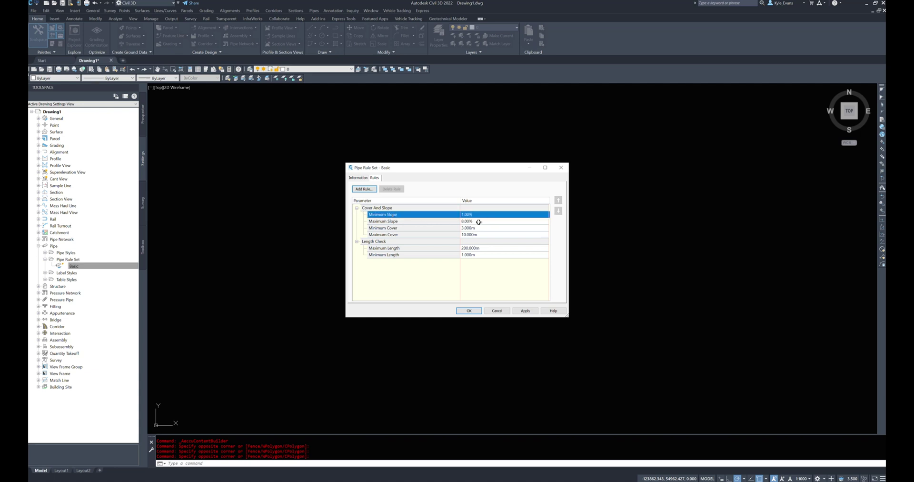
{"action": "left_click", "coordinate": [478, 222]}
{"action": "left_click", "coordinate": [523, 228]}
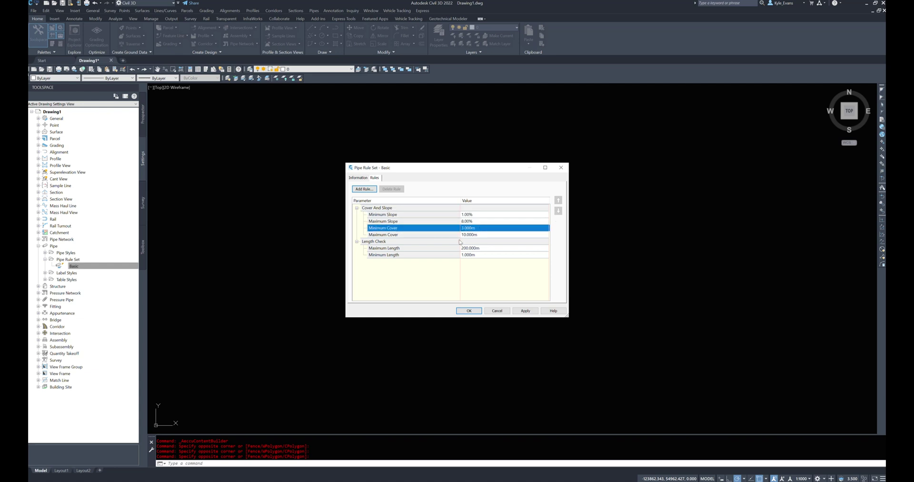
{"action": "left_click", "coordinate": [394, 249]}
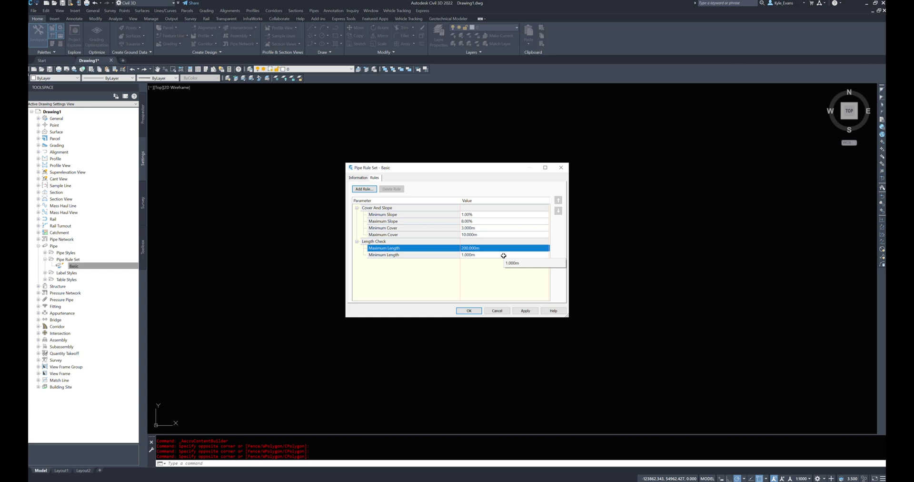
{"action": "left_click", "coordinate": [498, 310]}
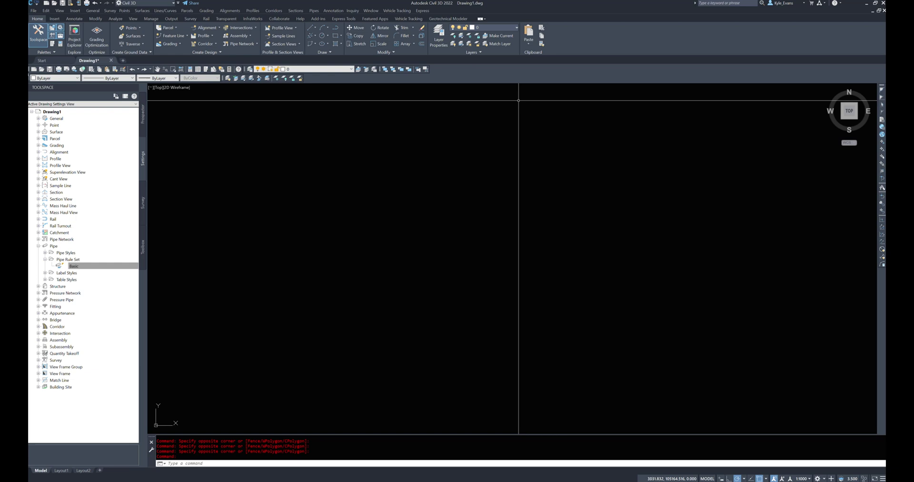
{"action": "double_click", "coordinate": [392, 8]}
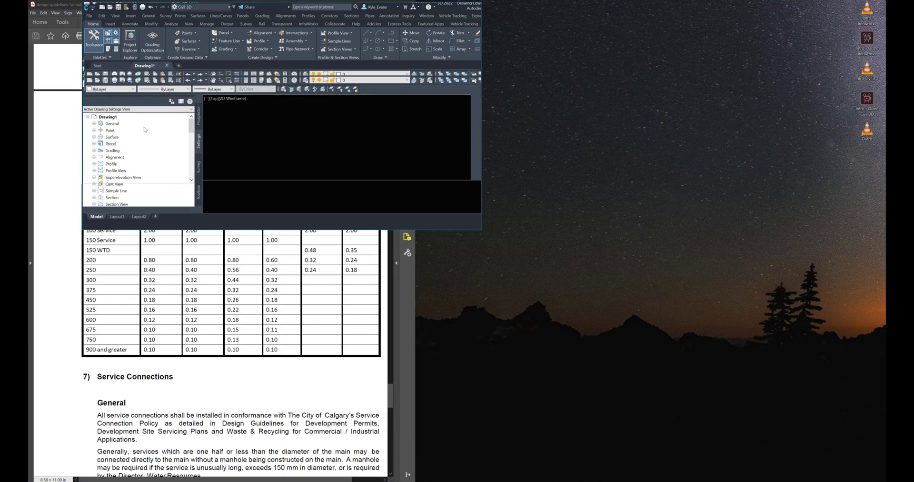
{"action": "left_click_drag", "start_coordinate": [270, 10], "coordinate": [885, 95]}
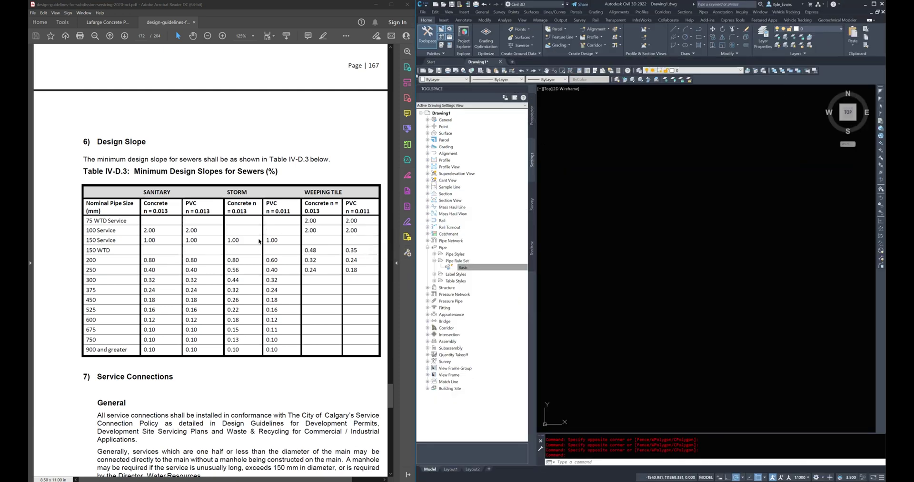
{"action": "left_click_drag", "start_coordinate": [186, 259], "coordinate": [210, 340]}
{"action": "left_click", "coordinate": [207, 323]}
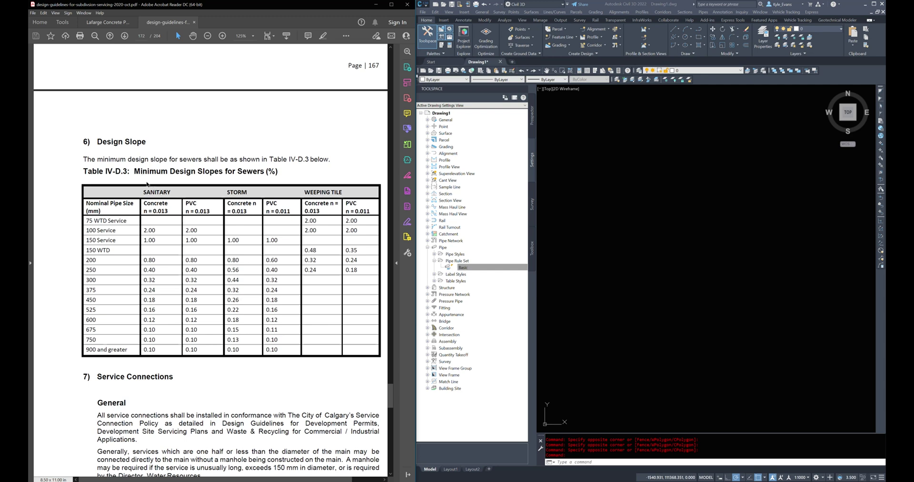
{"action": "left_click_drag", "start_coordinate": [147, 192], "coordinate": [170, 192]}
{"action": "left_click_drag", "start_coordinate": [227, 191], "coordinate": [248, 192]}
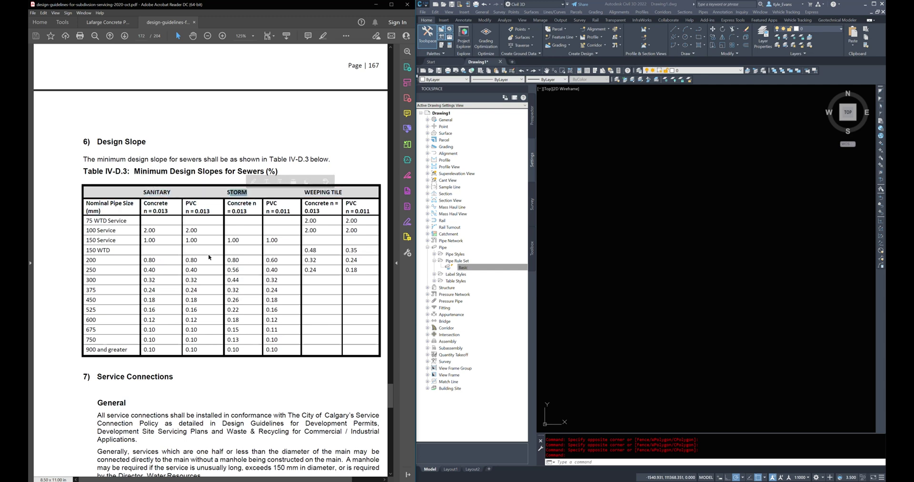
{"action": "left_click_drag", "start_coordinate": [143, 192], "coordinate": [171, 192]}
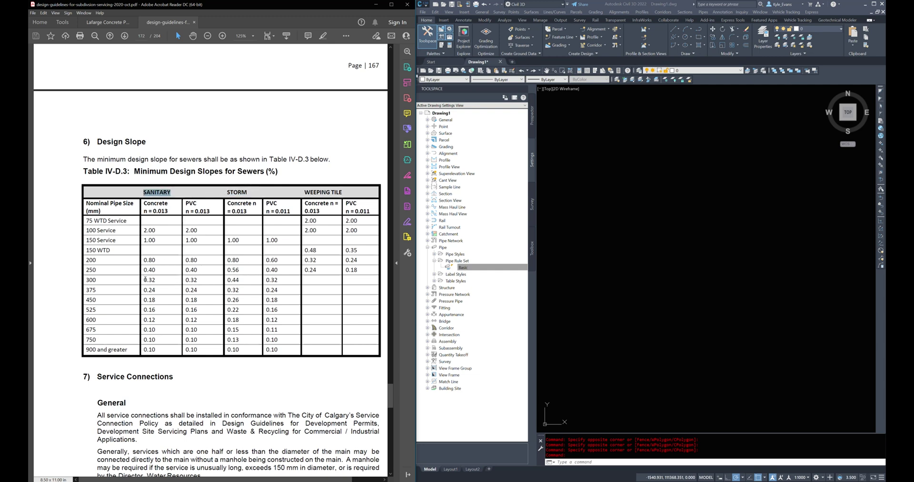
{"action": "left_click_drag", "start_coordinate": [144, 269], "coordinate": [160, 270]}
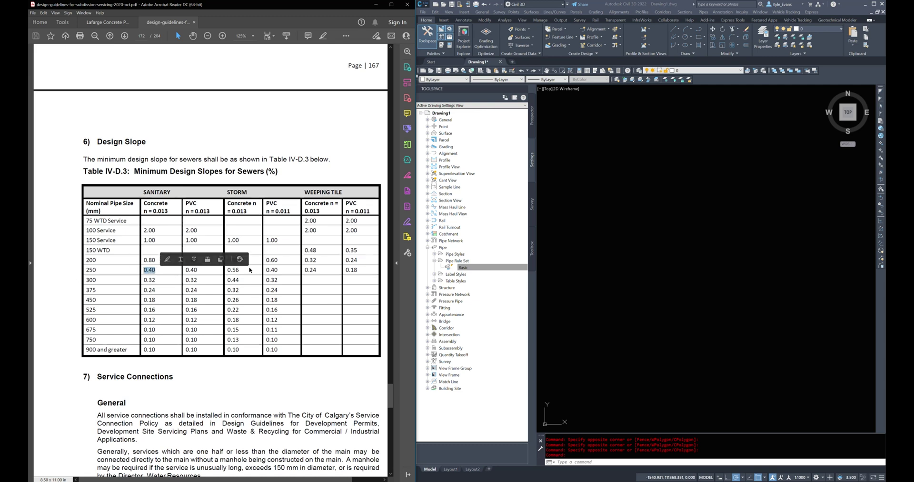
{"action": "left_click", "coordinate": [283, 272]}
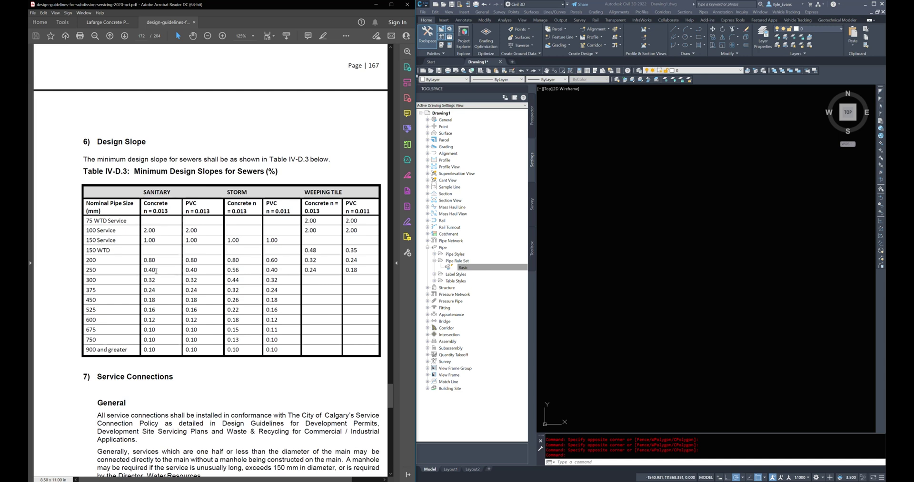
{"action": "left_click_drag", "start_coordinate": [232, 269], "coordinate": [239, 270]}
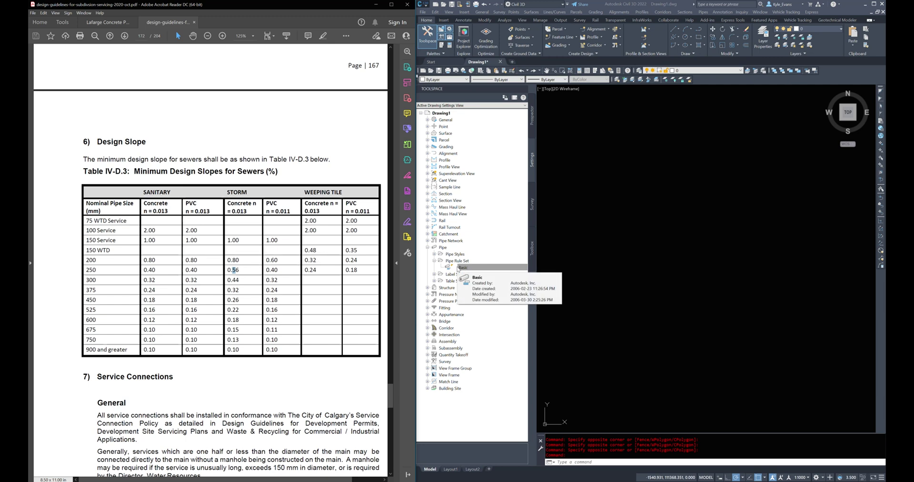
{"action": "left_click", "coordinate": [458, 268]}
{"action": "right_click", "coordinate": [457, 261]}
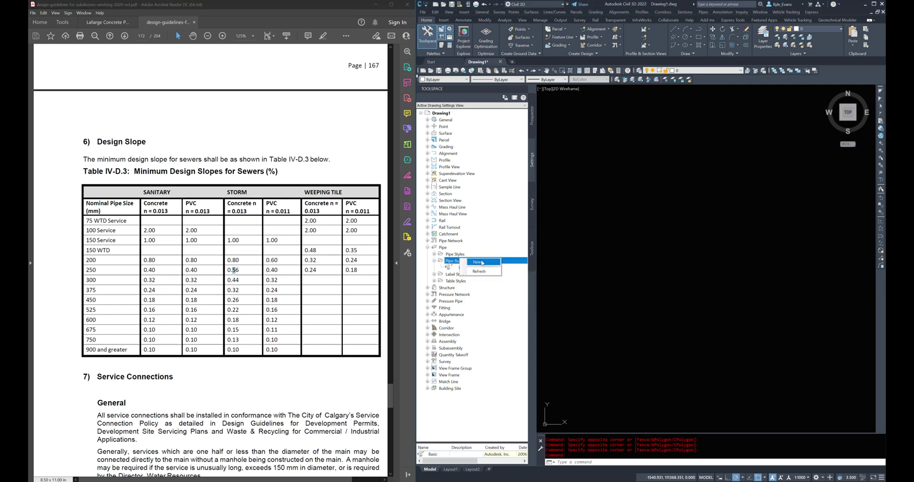
Step: Start a trial new pipe rule set and close its window without saving
{"action": "left_click", "coordinate": [476, 262]}
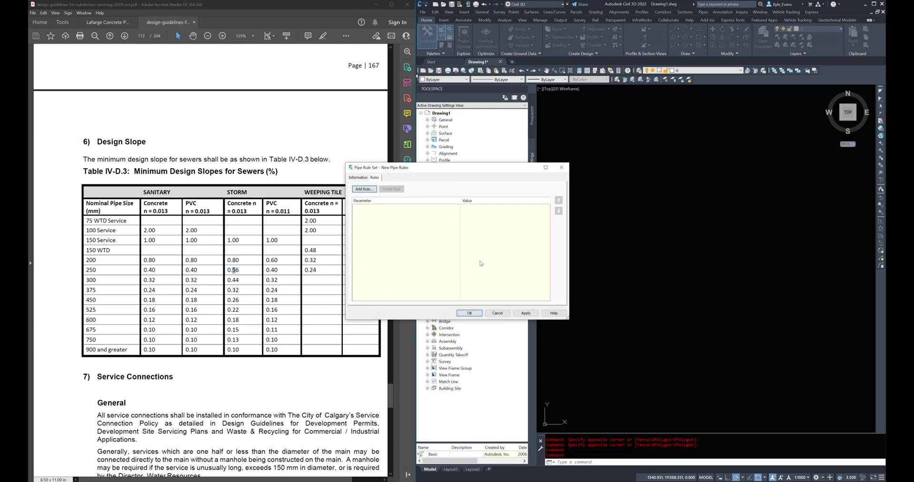
{"action": "left_click_drag", "start_coordinate": [438, 170], "coordinate": [521, 151]}
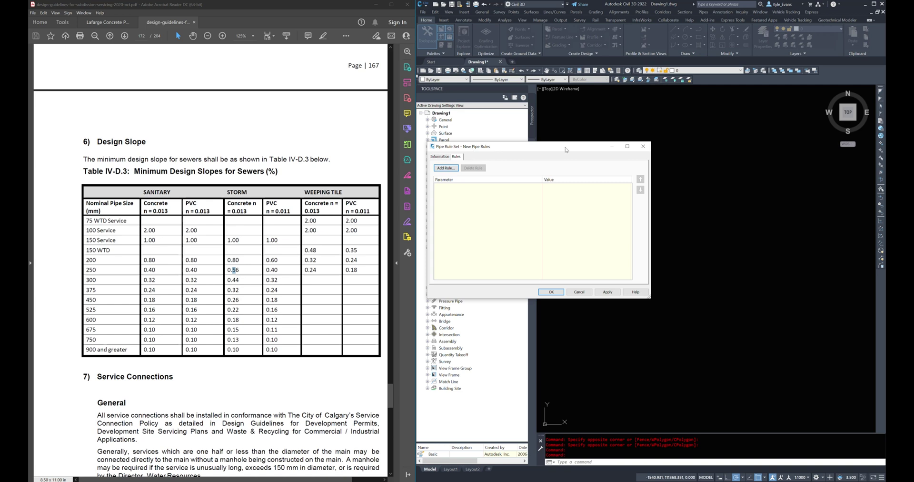
{"action": "left_click", "coordinate": [643, 146]}
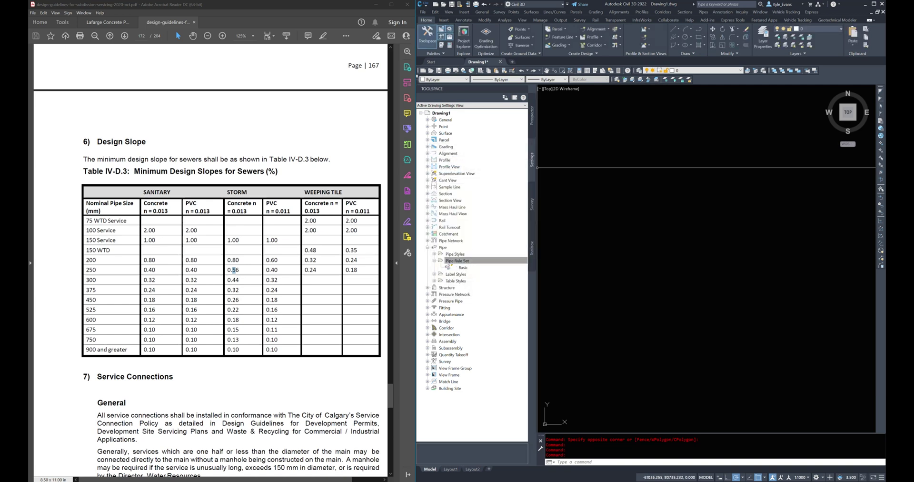
Step: Create a new pipe rule set named 200 Diameter Sanitary and view its empty Rules list
{"action": "left_click", "coordinate": [441, 247]}
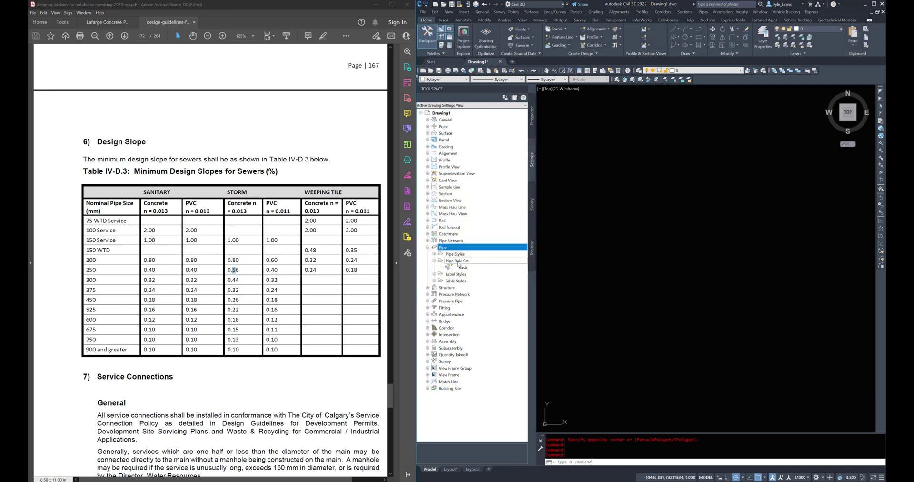
{"action": "left_click", "coordinate": [458, 262]}
{"action": "right_click", "coordinate": [457, 261]}
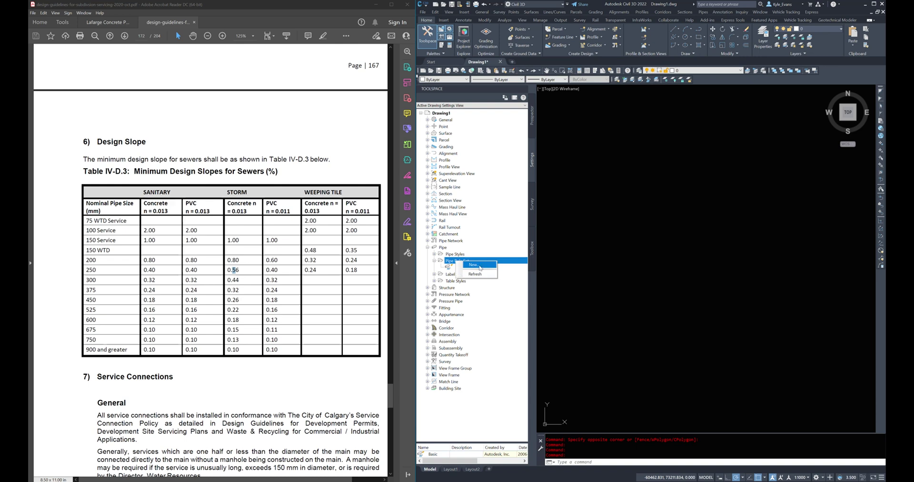
{"action": "left_click", "coordinate": [480, 267]}
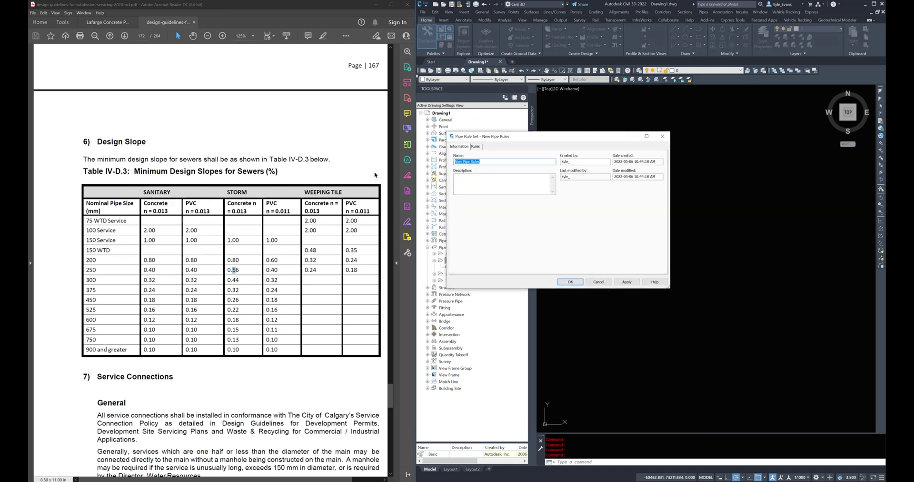
{"action": "type", "text": "200 Di"}
{"action": "type", "text": "ama"}
{"action": "type", "text": "ter Sanitary"}
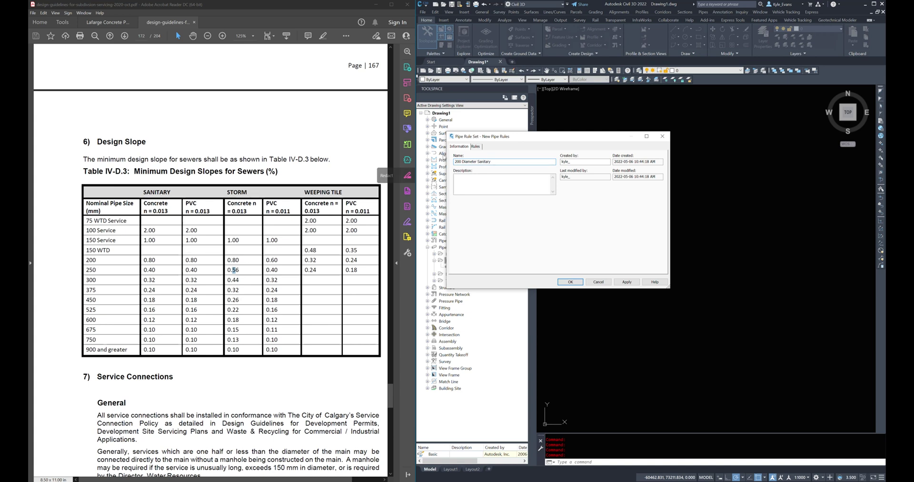
{"action": "left_click", "coordinate": [475, 146]}
Step: Add a Storm Sewer Cover and Slope rule to the rule set
{"action": "left_click_drag", "start_coordinate": [488, 136], "coordinate": [462, 112]}
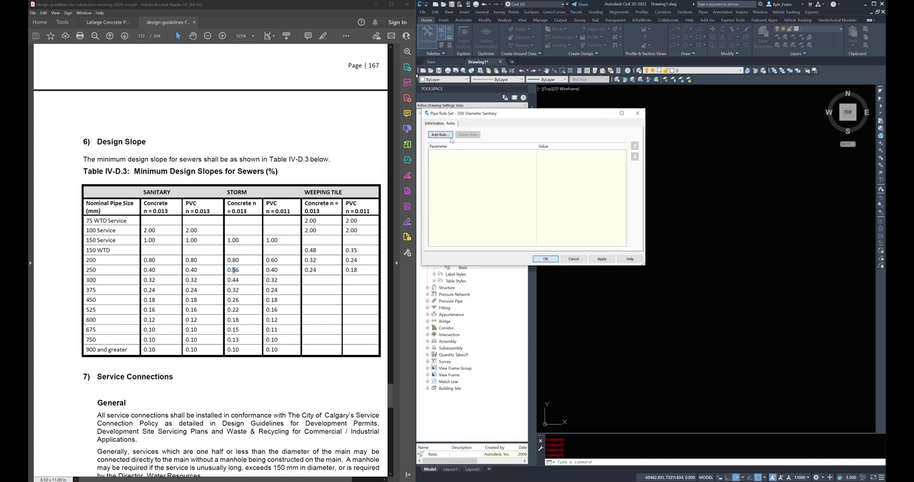
{"action": "left_click", "coordinate": [450, 137]}
{"action": "left_click", "coordinate": [501, 141]}
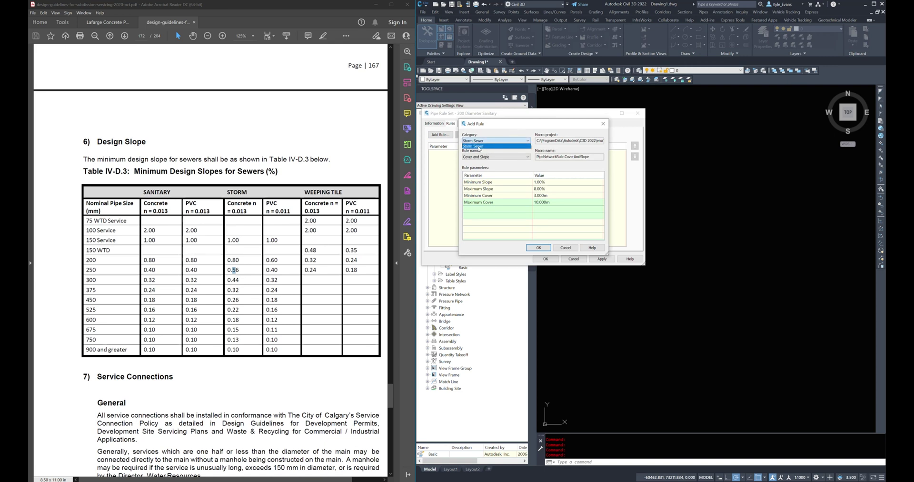
{"action": "left_click", "coordinate": [478, 146]}
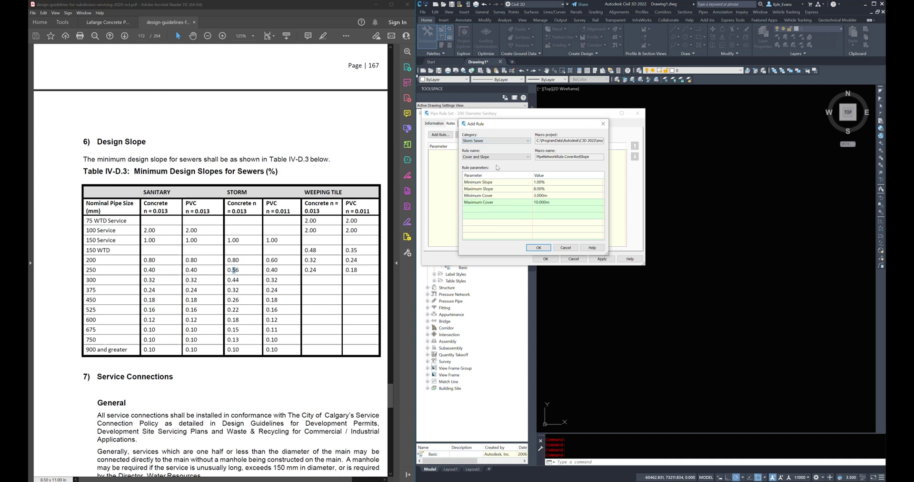
{"action": "left_click", "coordinate": [499, 157]}
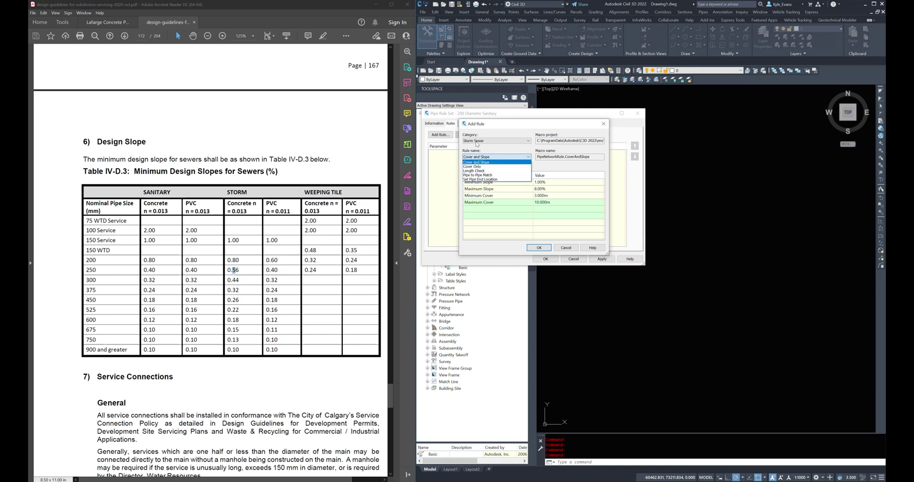
{"action": "left_click", "coordinate": [482, 162]}
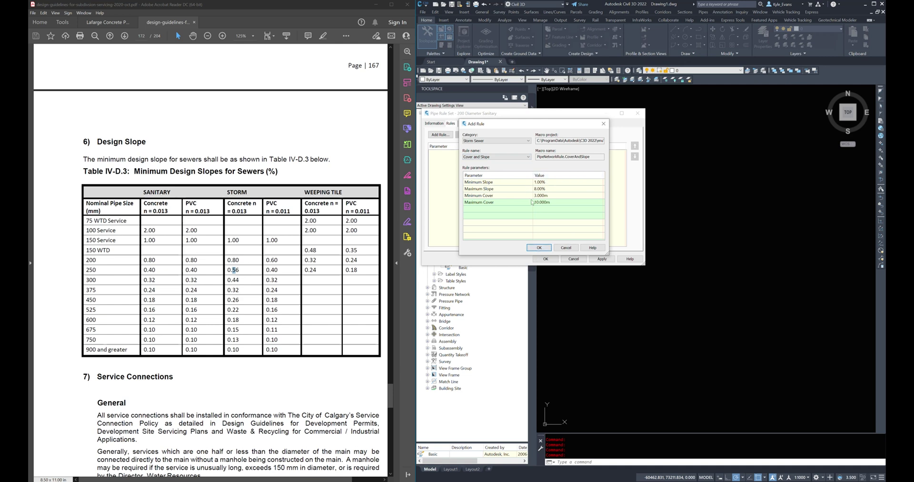
{"action": "left_click", "coordinate": [539, 247]}
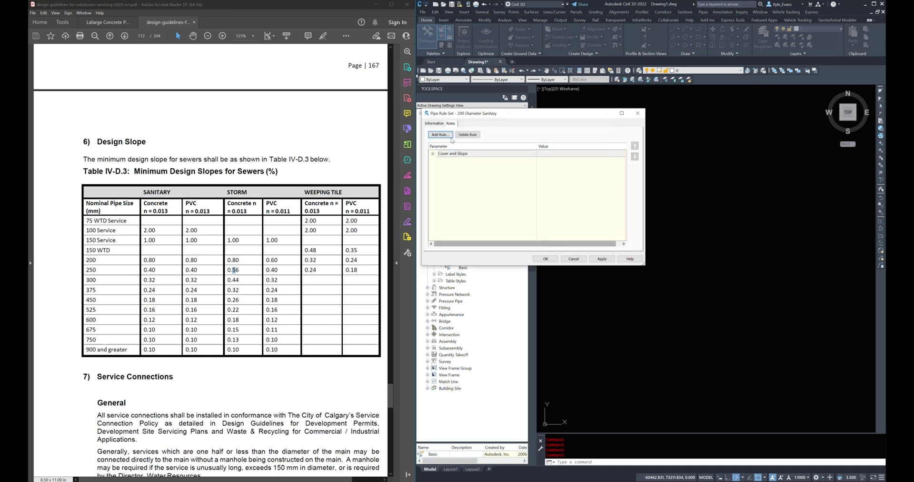
Step: Add the Length Check rule and begin choosing a third rule
{"action": "left_click", "coordinate": [494, 157]}
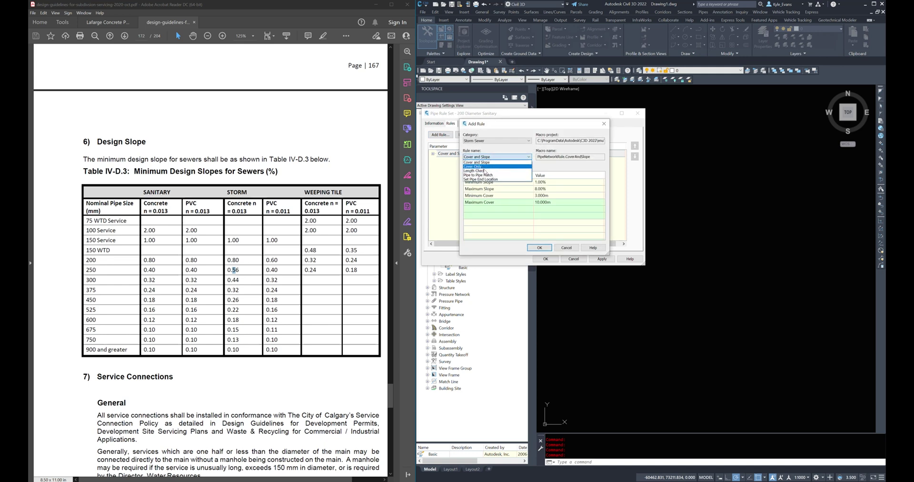
{"action": "left_click", "coordinate": [484, 171]}
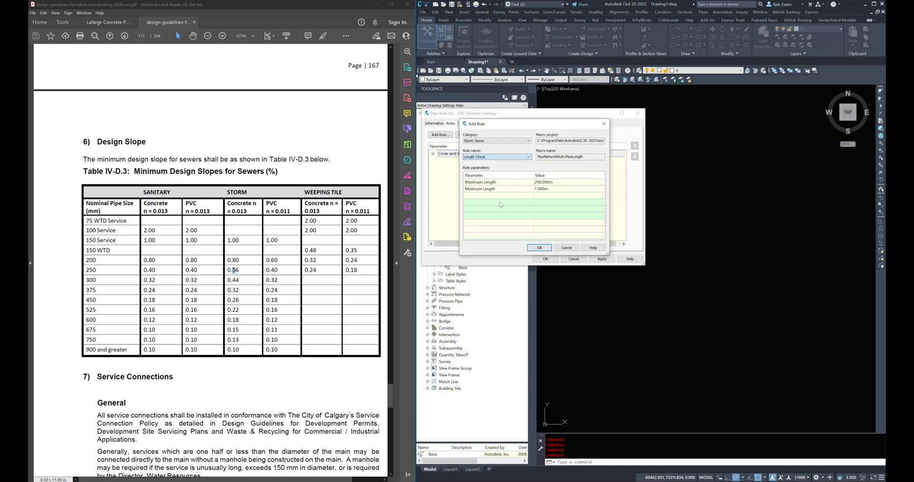
{"action": "left_click", "coordinate": [540, 247]}
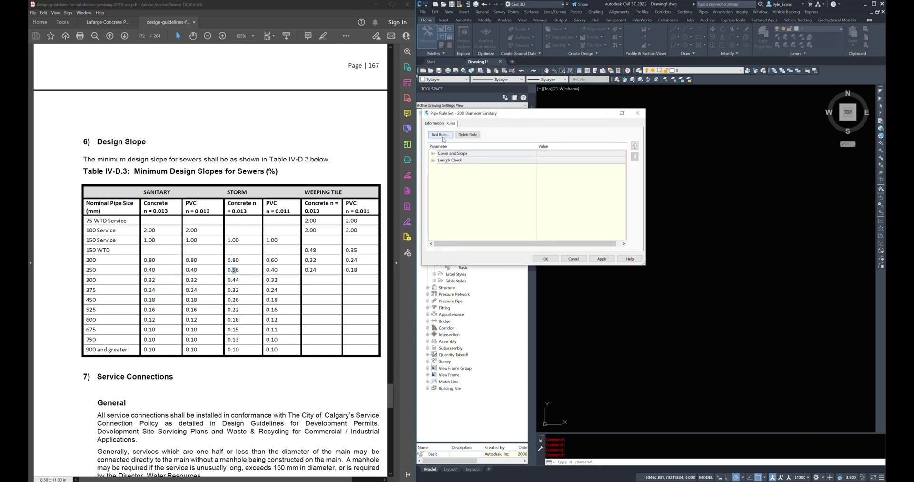
{"action": "left_click", "coordinate": [440, 134]}
{"action": "left_click", "coordinate": [495, 157]}
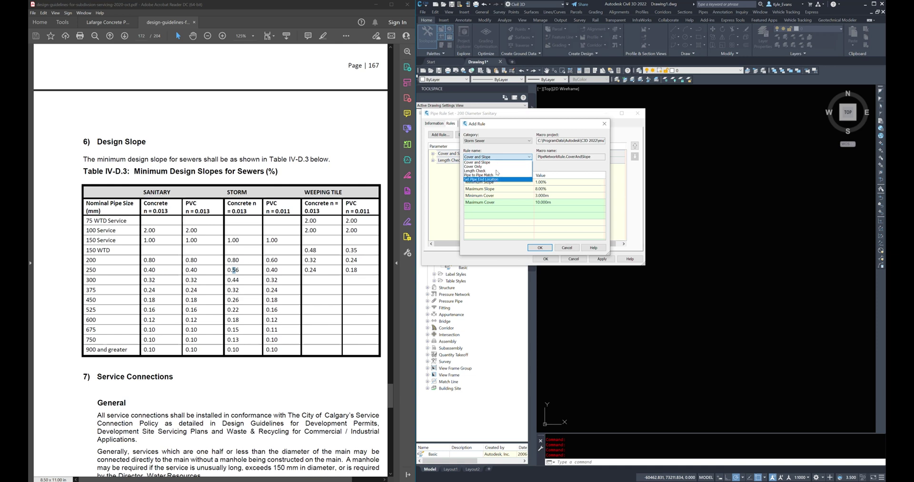
Step: Add a Set Pipe End Location rule, keeping Start Location at Structure Center
{"action": "left_click", "coordinate": [495, 179]}
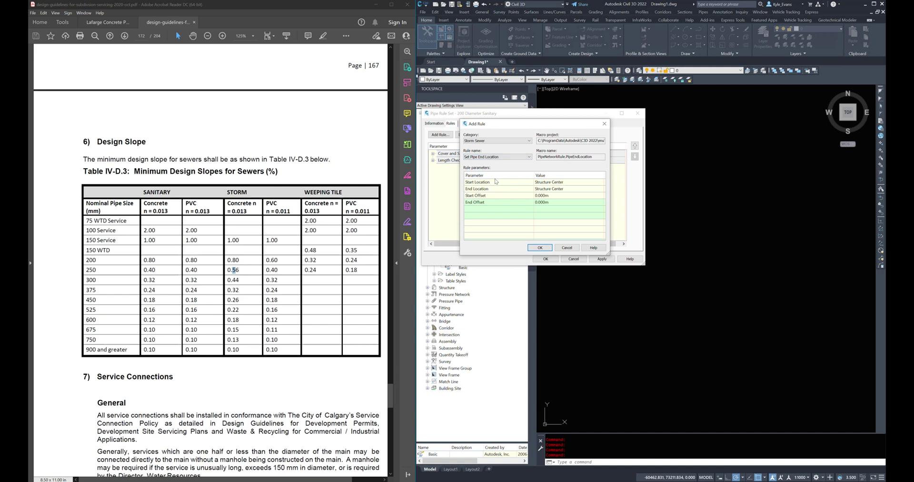
{"action": "left_click", "coordinate": [559, 183]}
{"action": "left_click", "coordinate": [560, 189]}
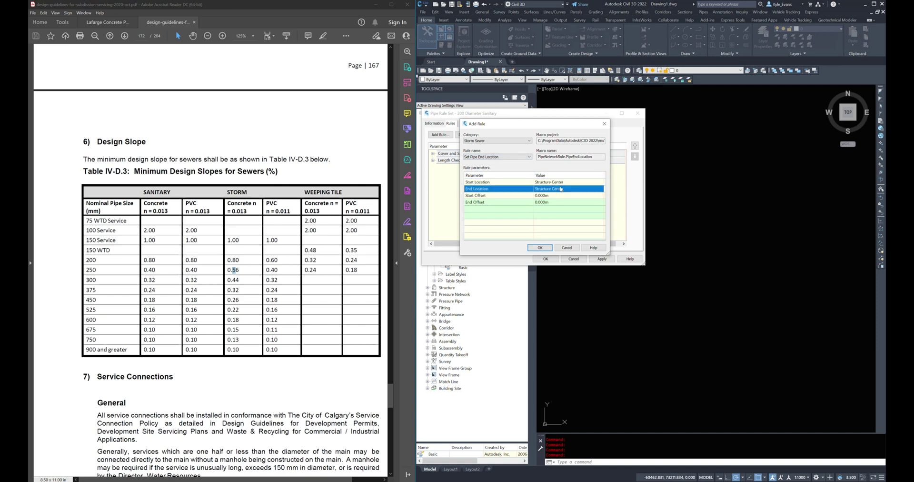
{"action": "left_click", "coordinate": [560, 183]}
{"action": "left_click", "coordinate": [560, 189]}
{"action": "left_click", "coordinate": [539, 247]}
{"action": "left_click", "coordinate": [433, 167]}
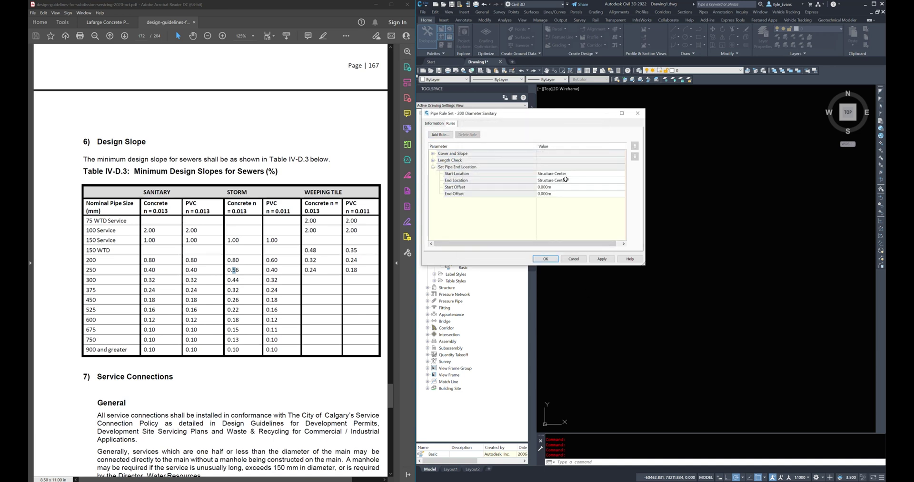
{"action": "left_click", "coordinate": [566, 174]}
{"action": "left_click", "coordinate": [566, 174]}
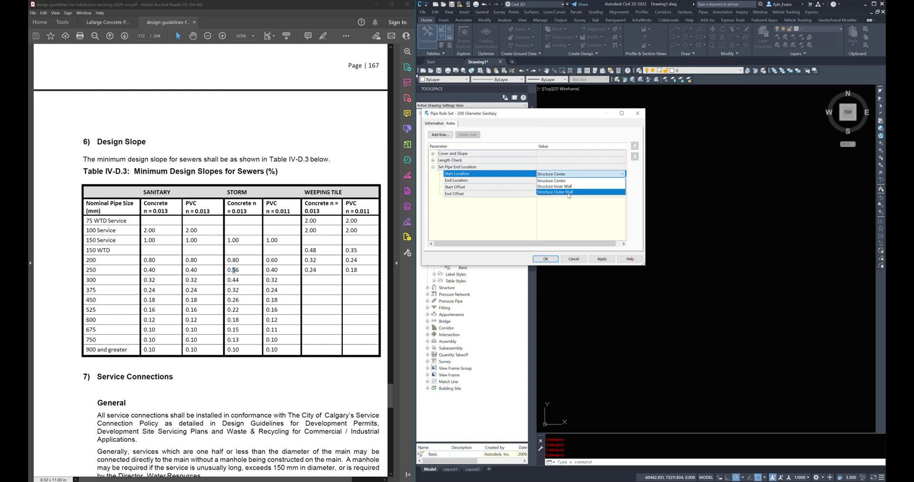
{"action": "left_click", "coordinate": [570, 219]}
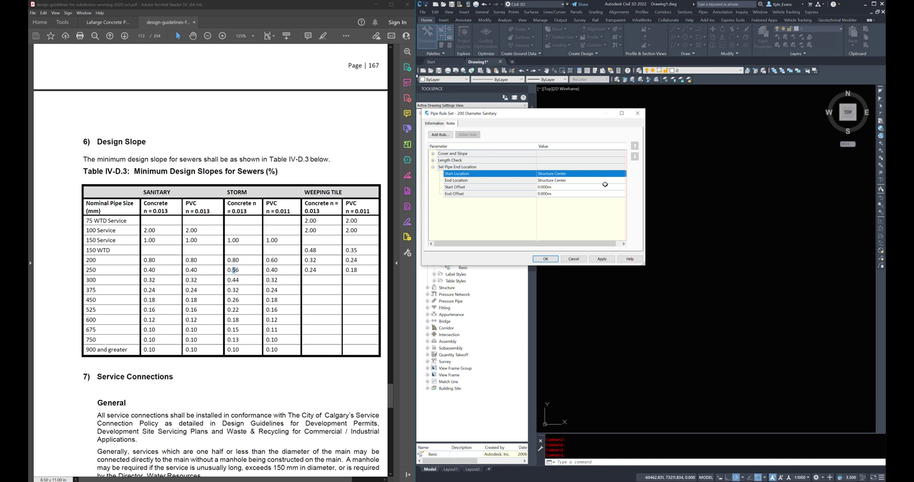
Step: Delete Set Pipe End Location and expand the Cover and Slope and Length Check parameters
{"action": "left_click", "coordinate": [469, 167]}
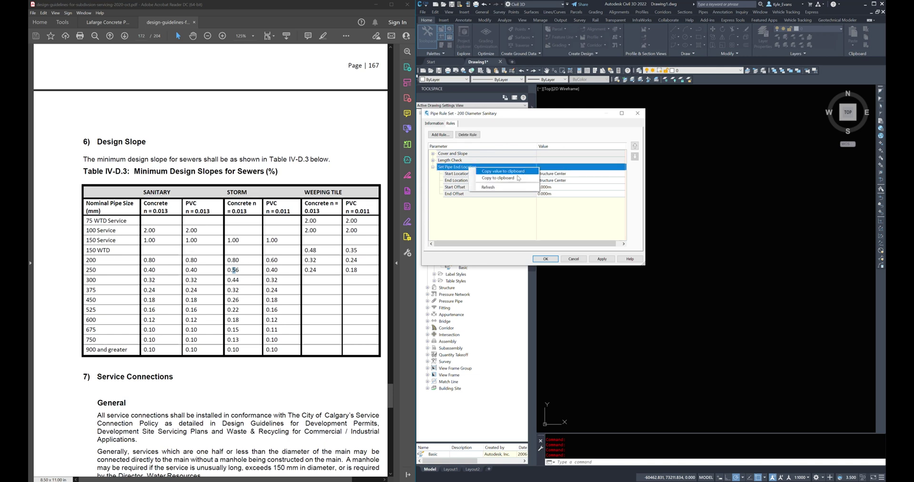
{"action": "left_click", "coordinate": [433, 167]}
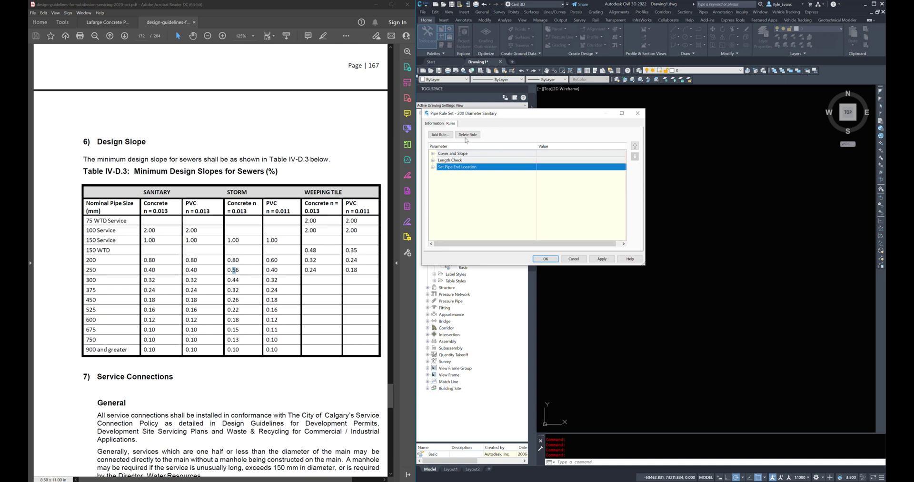
{"action": "left_click", "coordinate": [465, 135]}
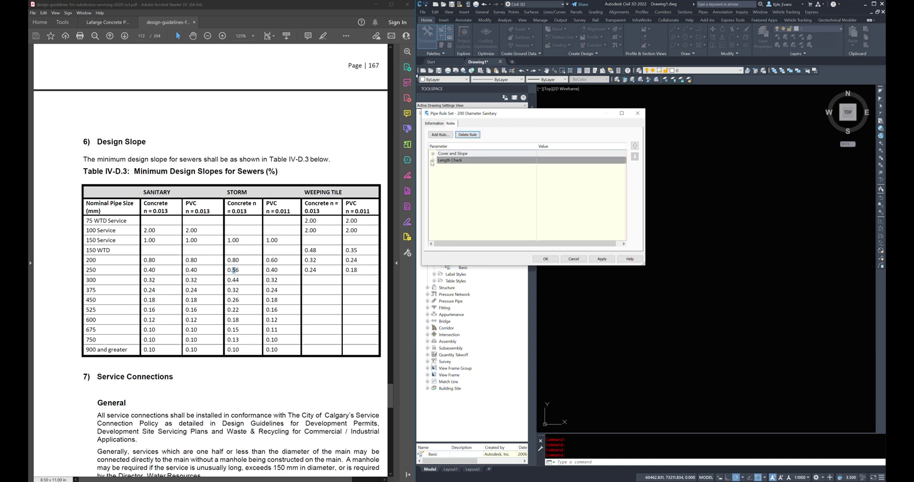
{"action": "left_click", "coordinate": [433, 161]}
{"action": "left_click", "coordinate": [433, 153]}
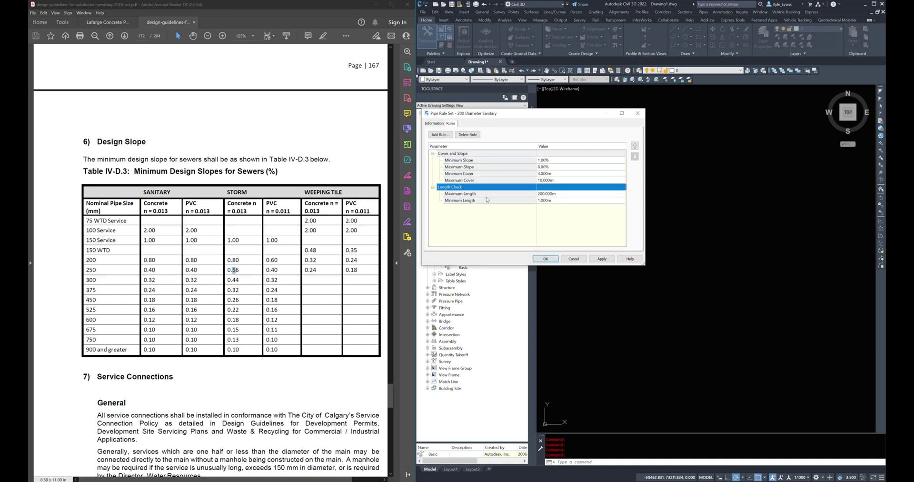
{"action": "left_click_drag", "start_coordinate": [480, 115], "coordinate": [479, 109]}
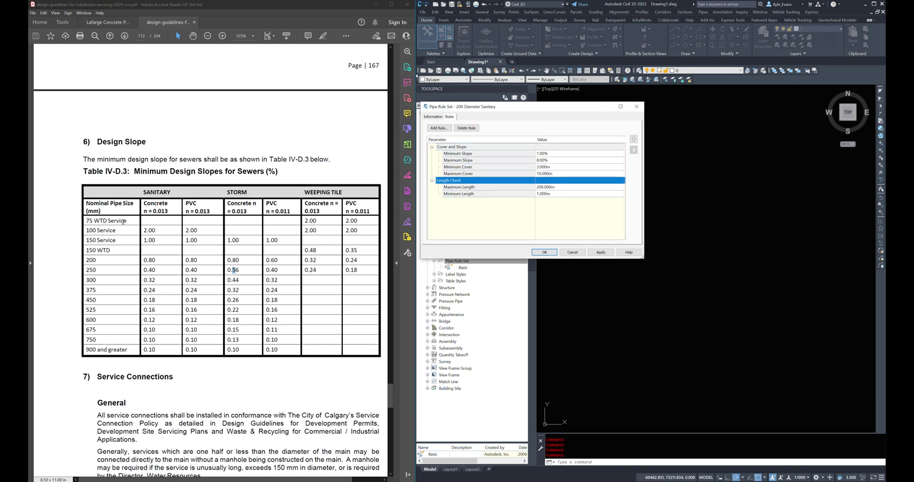
Step: Set Minimum Slope to 0.80%, matching the city table's 200 mm sanitary value
{"action": "left_click", "coordinate": [157, 260]}
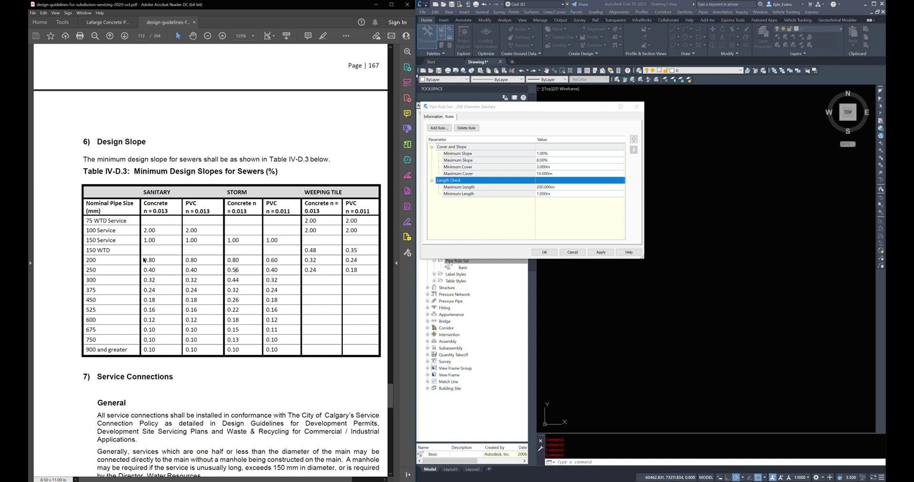
{"action": "left_click_drag", "start_coordinate": [156, 260], "coordinate": [141, 260]}
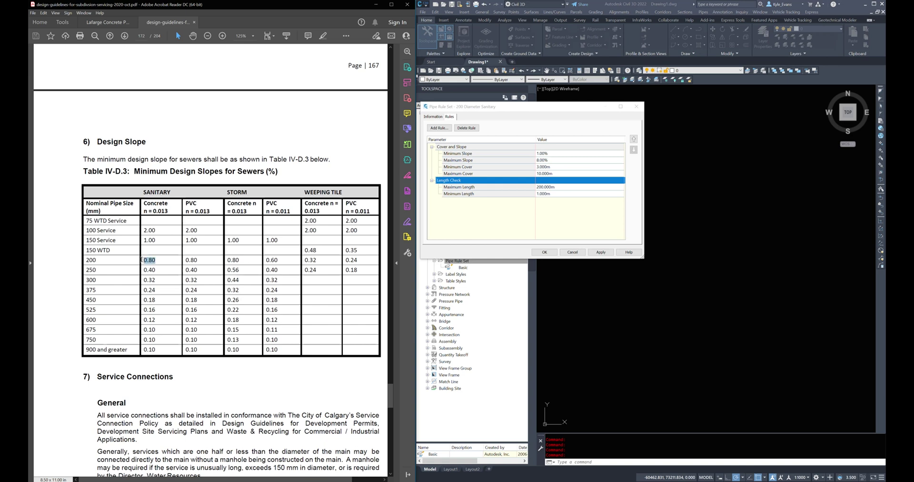
{"action": "double_click", "coordinate": [199, 260]}
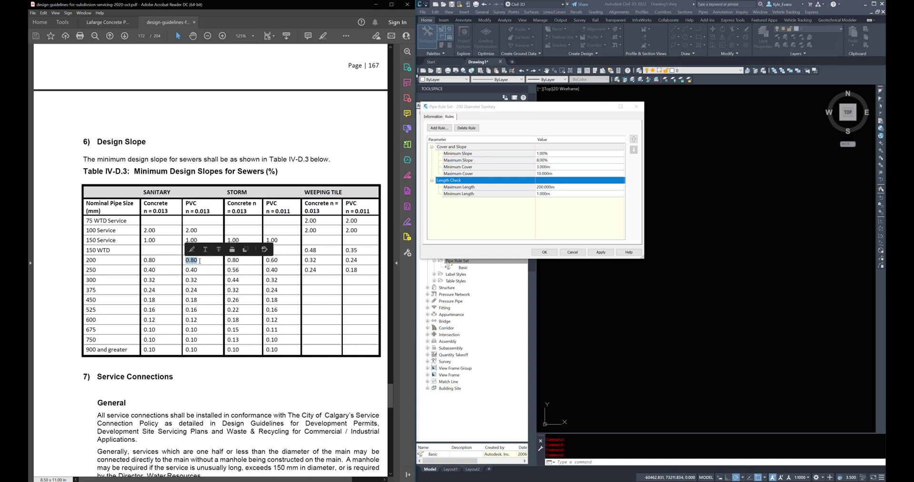
{"action": "left_click", "coordinate": [555, 154]}
{"action": "left_click", "coordinate": [554, 154]}
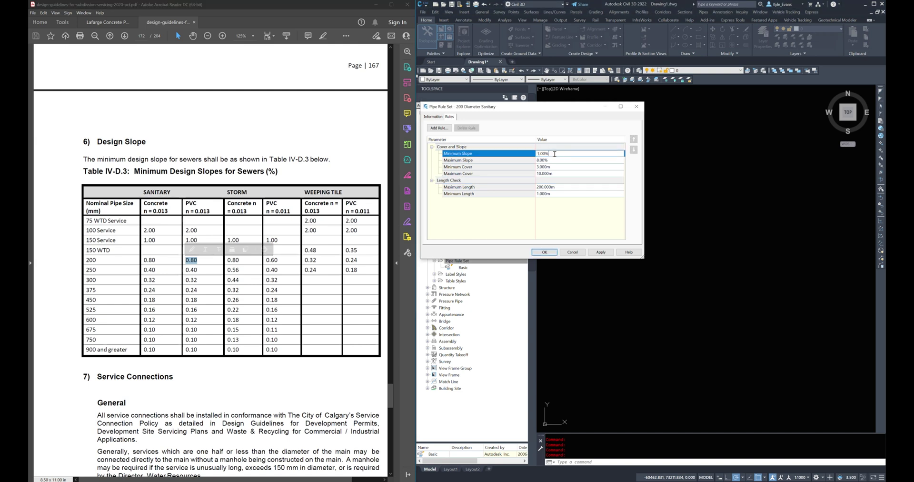
{"action": "left_click", "coordinate": [520, 154]}
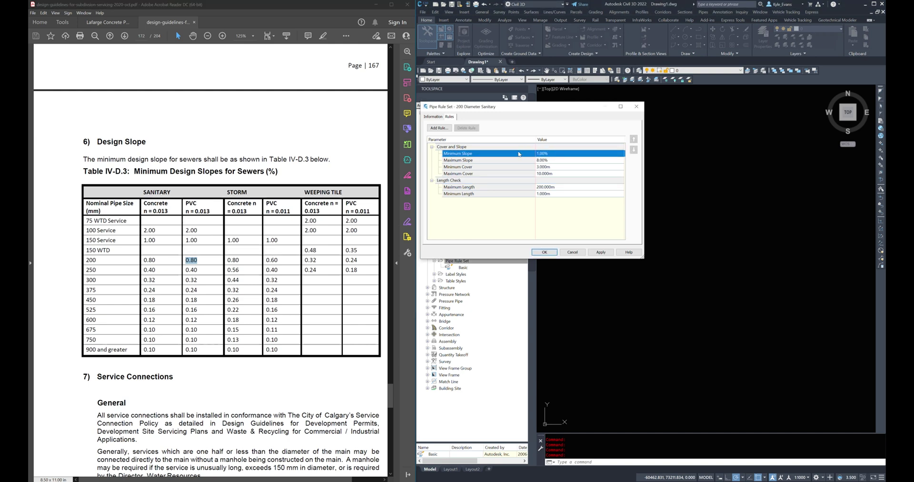
{"action": "left_click", "coordinate": [559, 156]}
{"action": "type", "text": "0.8"}
{"action": "key", "text": "Return"}
Step: Set Minimum Cover to 2.700 m and Maximum Cover to 5.000 m
{"action": "left_click", "coordinate": [555, 160]}
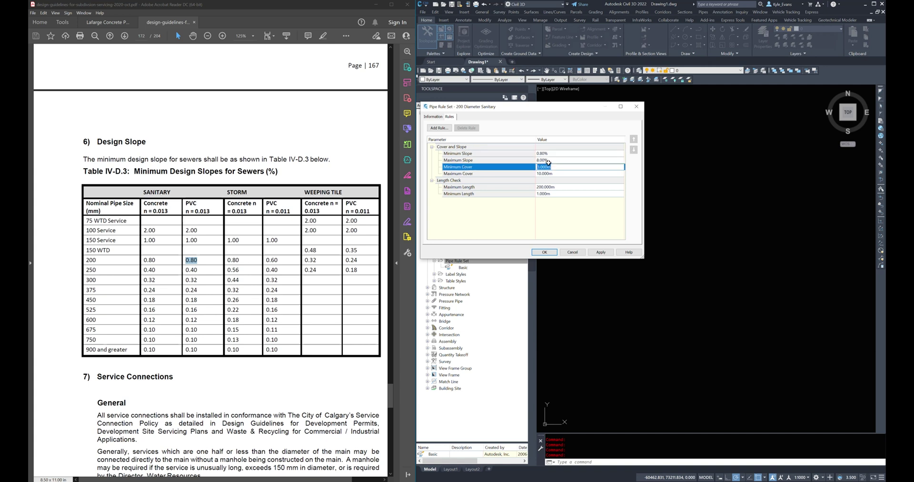
{"action": "left_click", "coordinate": [555, 160]}
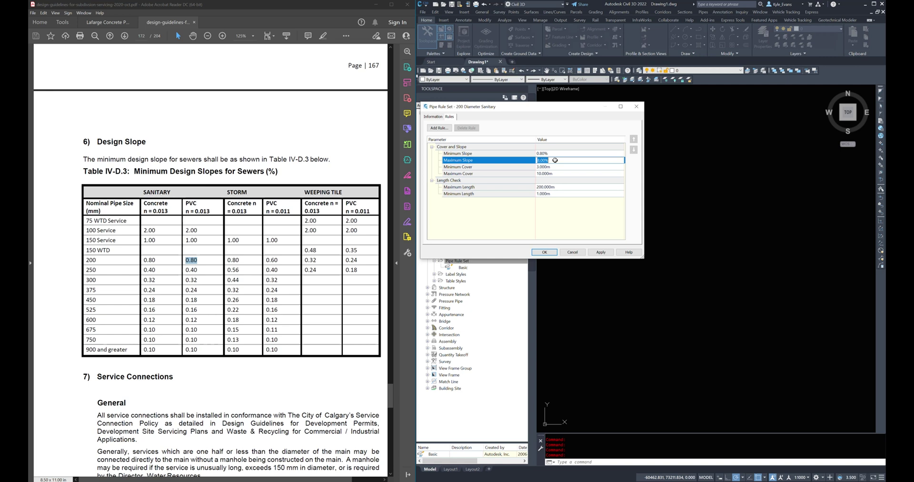
{"action": "left_click", "coordinate": [559, 152]}
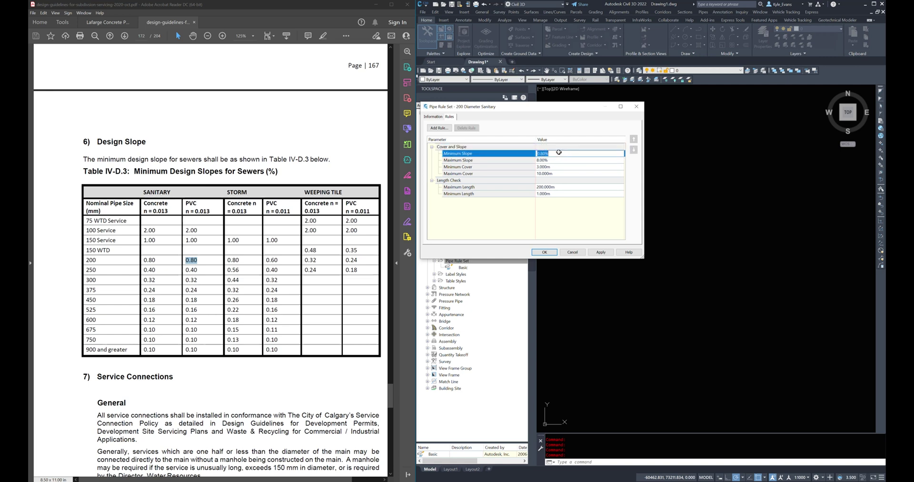
{"action": "left_click", "coordinate": [559, 167]}
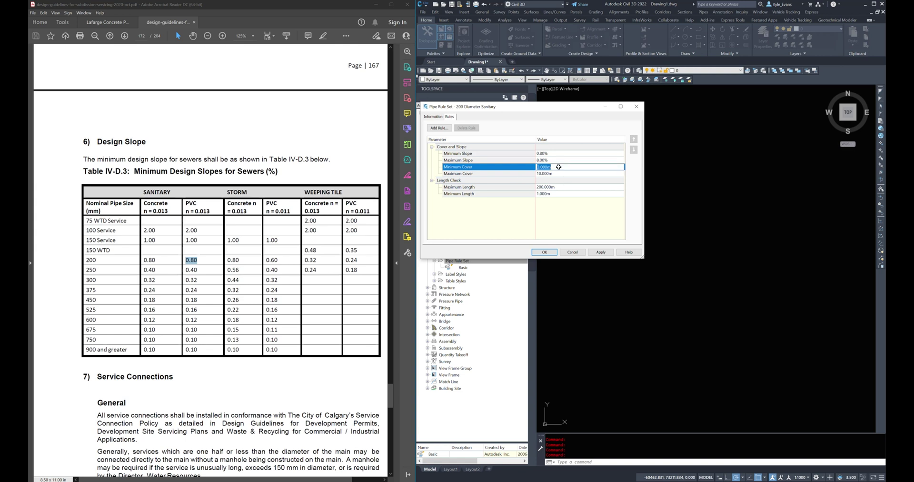
{"action": "type", "text": "2.73"}
{"action": "key", "text": "Return"}
{"action": "left_click", "coordinate": [559, 166]}
{"action": "type", "text": "2.7"}
{"action": "key", "text": "Return"}
{"action": "left_click", "coordinate": [555, 173]}
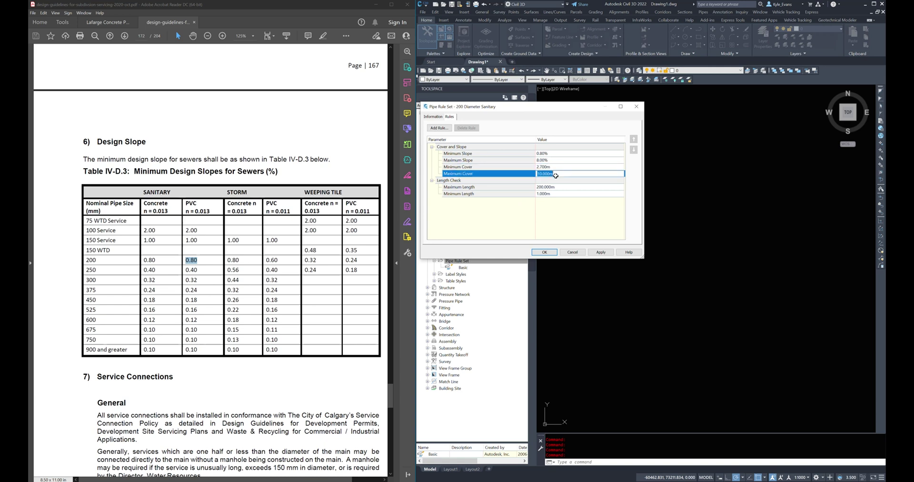
{"action": "type", "text": "5"}
{"action": "key", "text": "Return"}
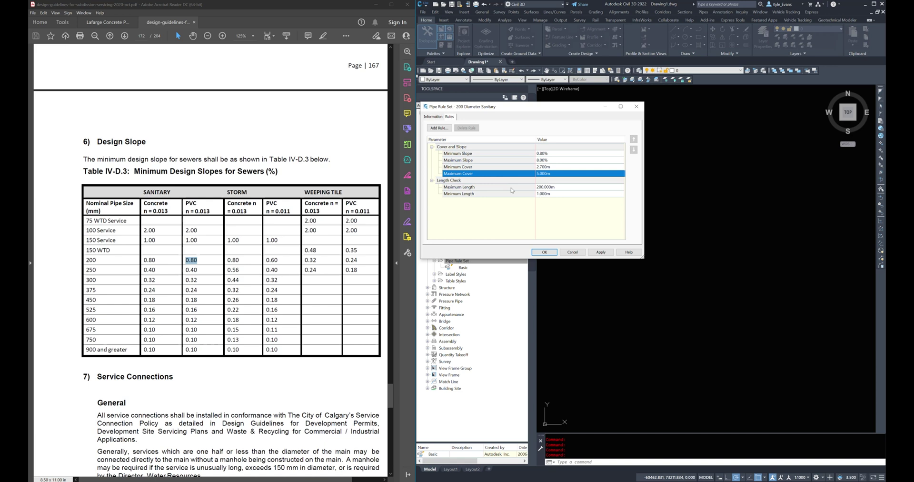
Step: Set the 200 Diameter Sanitary maximum length to 185 m
{"action": "left_click", "coordinate": [466, 187]}
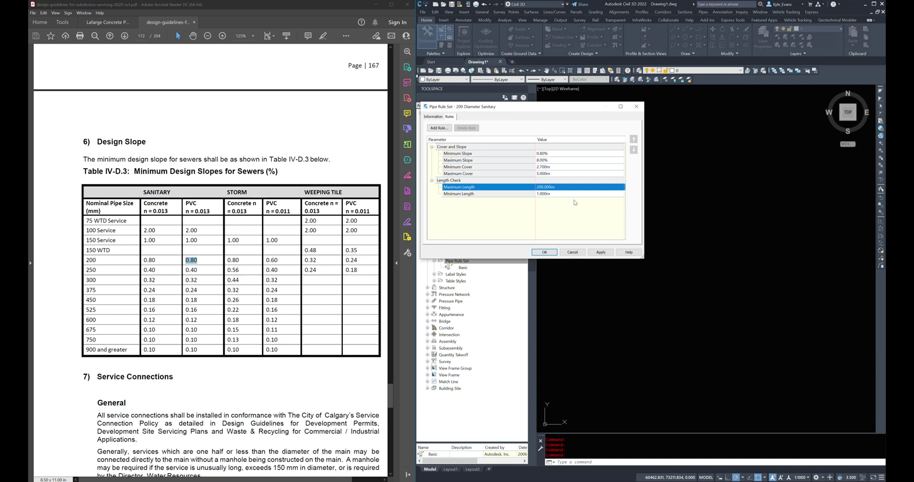
{"action": "left_click", "coordinate": [562, 186]}
{"action": "type", "text": "185"}
{"action": "key", "text": "Return"}
Step: Review the length, slope and cover rules, then save the 200 Diameter Sanitary rule set
{"action": "left_click", "coordinate": [459, 194]}
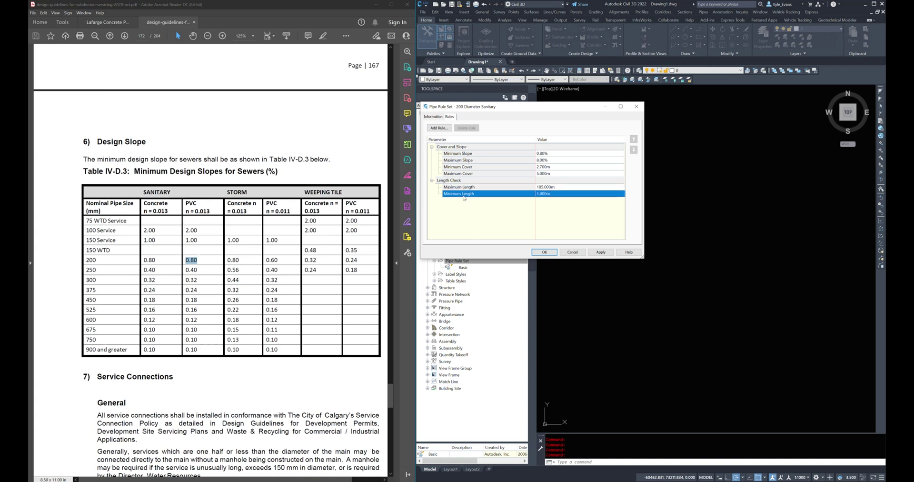
{"action": "left_click", "coordinate": [470, 154]}
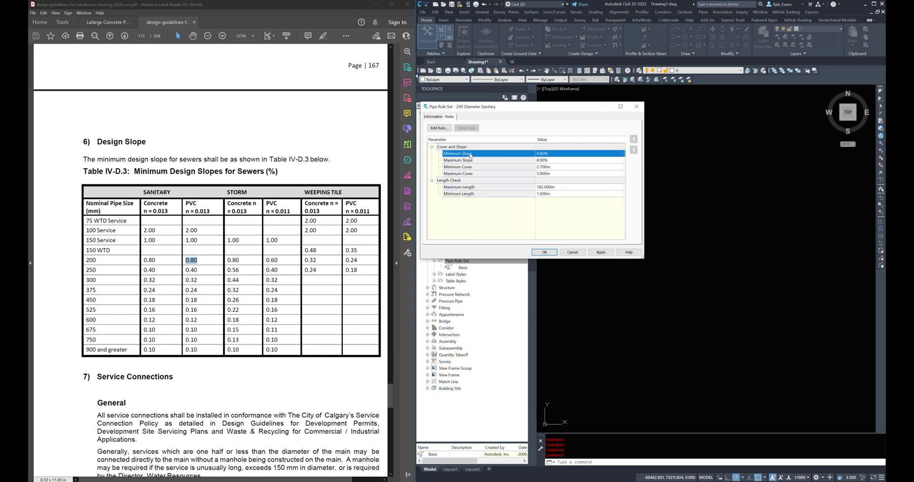
{"action": "left_click", "coordinate": [461, 167]}
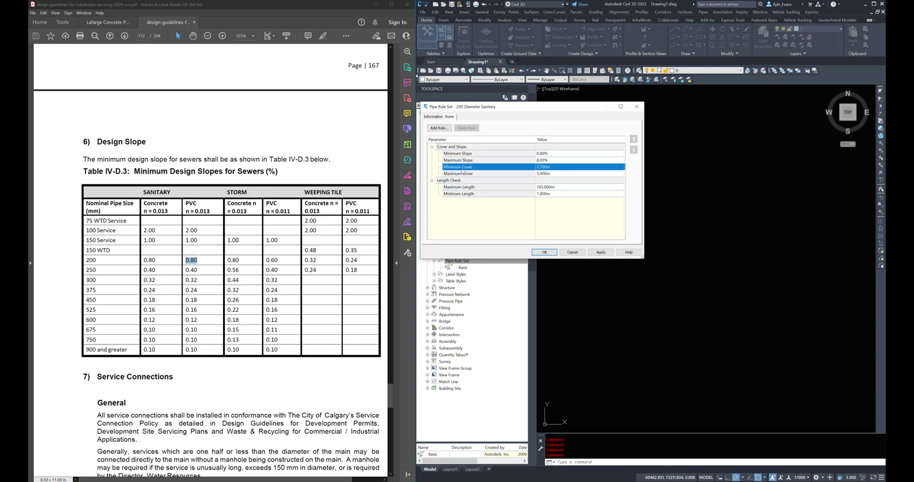
{"action": "left_click", "coordinate": [463, 187]}
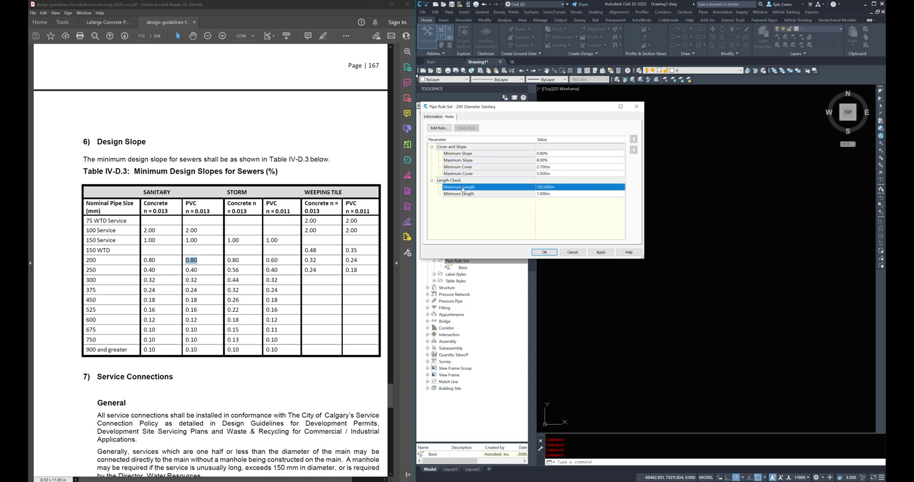
{"action": "left_click", "coordinate": [547, 252]}
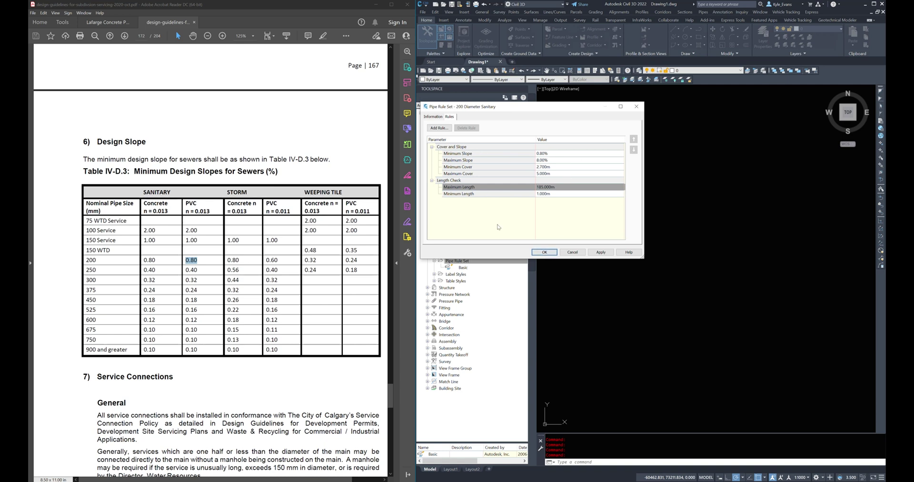
{"action": "left_click", "coordinate": [534, 253]}
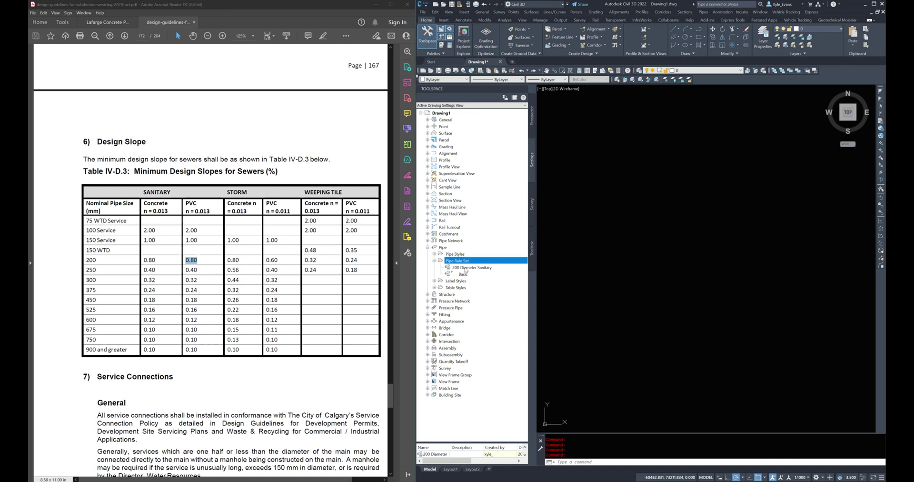
Step: Check the 250 mm sanitary slopes in the PDF table and copy the 200 Diameter Sanitary rule set
{"action": "left_click", "coordinate": [211, 261]}
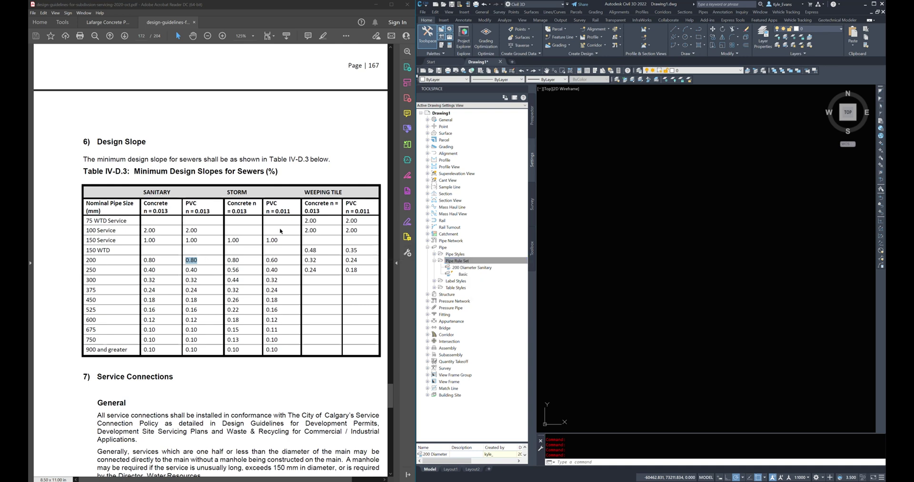
{"action": "left_click_drag", "start_coordinate": [84, 271], "coordinate": [195, 270]}
{"action": "left_click", "coordinate": [468, 270]}
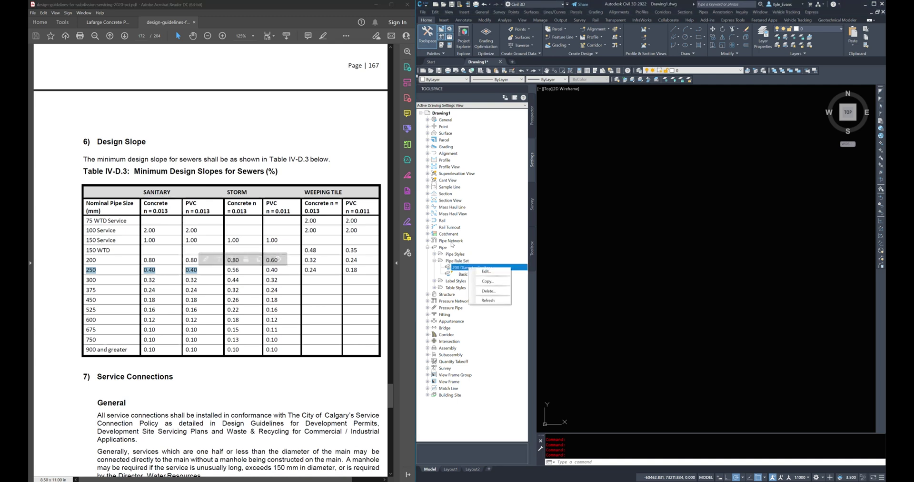
{"action": "right_click", "coordinate": [464, 270]}
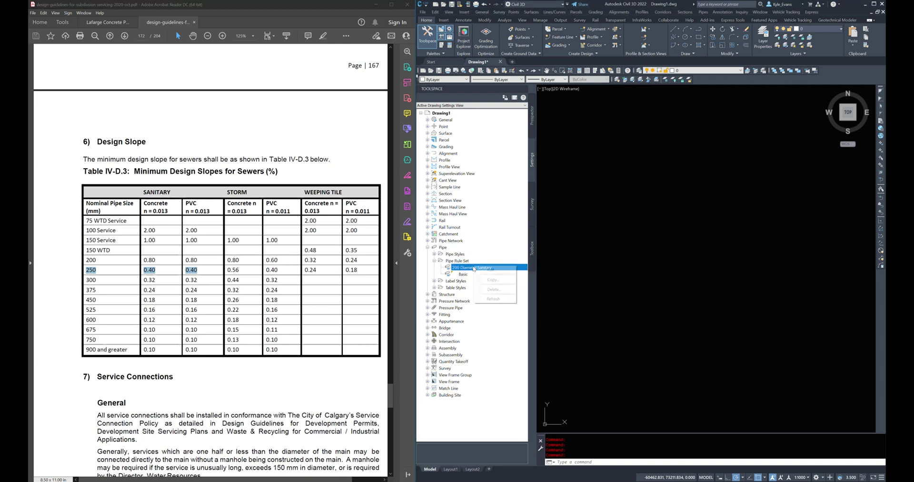
{"action": "left_click", "coordinate": [493, 281]}
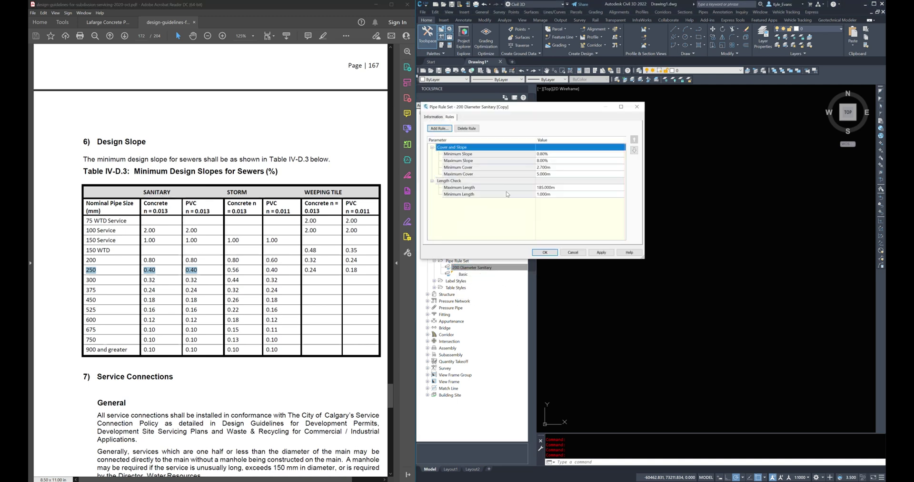
Step: Rename the copied rule set to '250 Diameter Sanitary'
{"action": "left_click", "coordinate": [433, 117]}
{"action": "left_click_drag", "start_coordinate": [434, 132], "coordinate": [395, 135]}
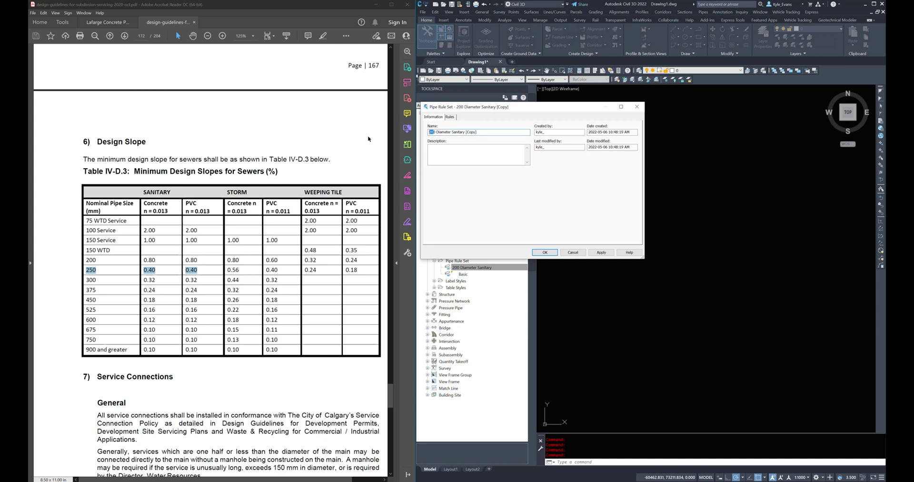
{"action": "type", "text": "25"}
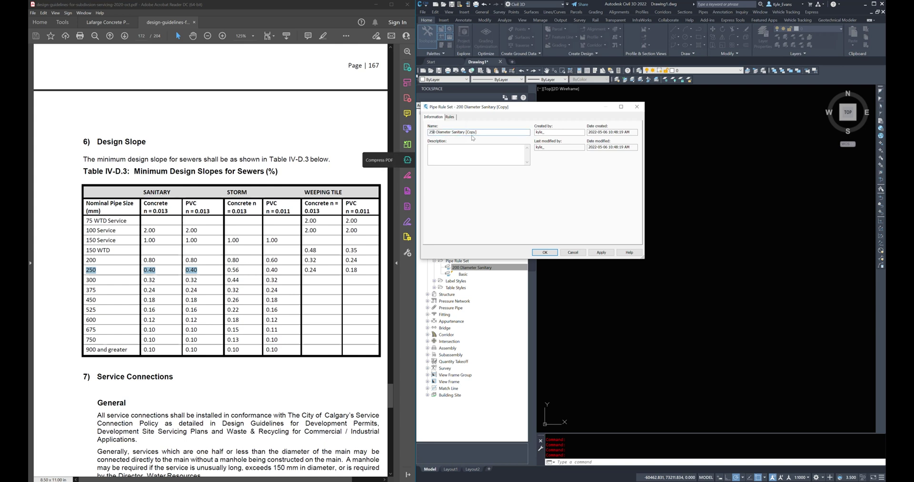
{"action": "double_click", "coordinate": [471, 132]}
{"action": "key", "text": "BackSpace"}
Step: Set the 250 Diameter Sanitary minimum slope to 0.40% and save the rule set
{"action": "left_click", "coordinate": [450, 117]}
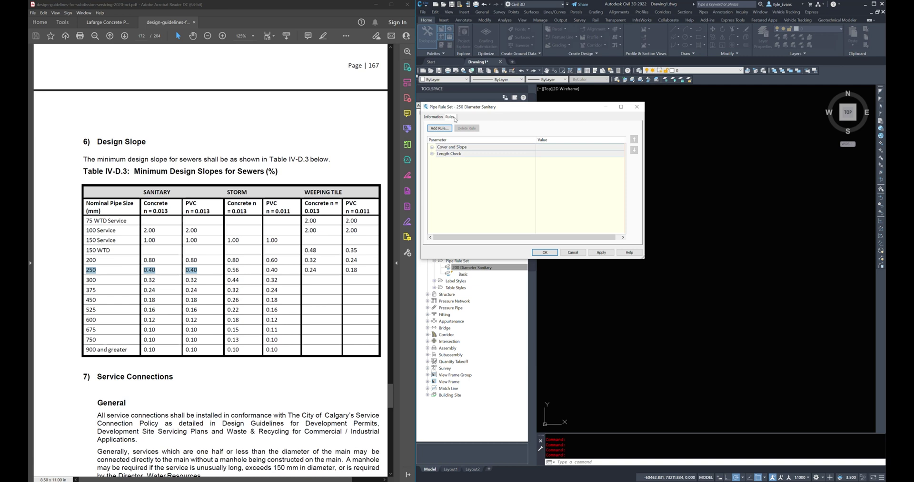
{"action": "left_click", "coordinate": [432, 147]}
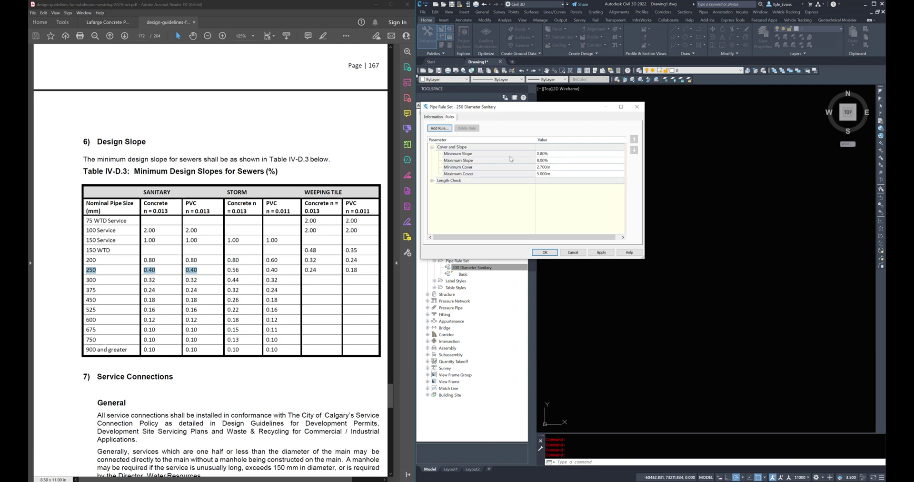
{"action": "left_click", "coordinate": [552, 154]}
{"action": "type", "text": "0.40"}
{"action": "key", "text": "Return"}
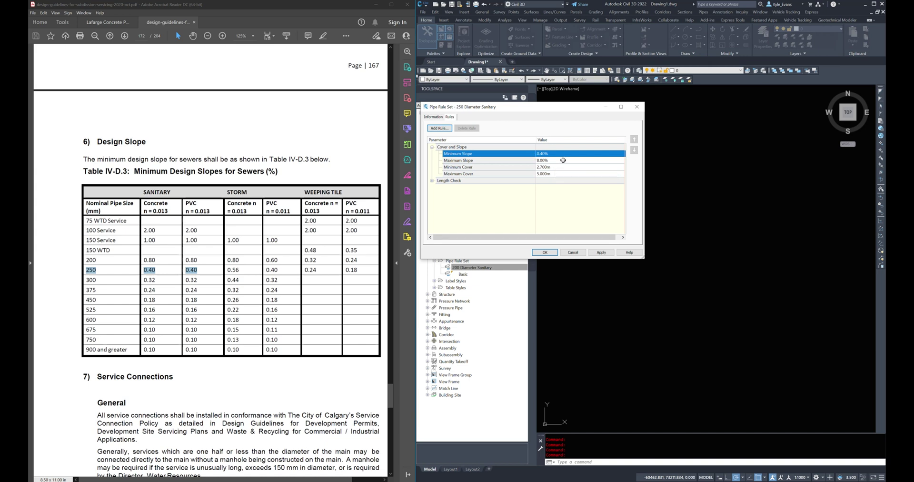
{"action": "left_click", "coordinate": [554, 166]}
{"action": "left_click", "coordinate": [432, 180]}
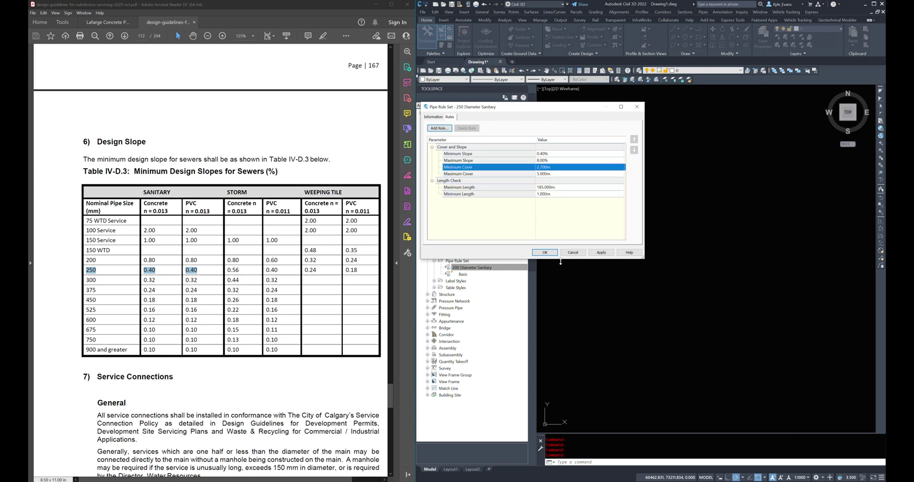
{"action": "left_click", "coordinate": [543, 252]}
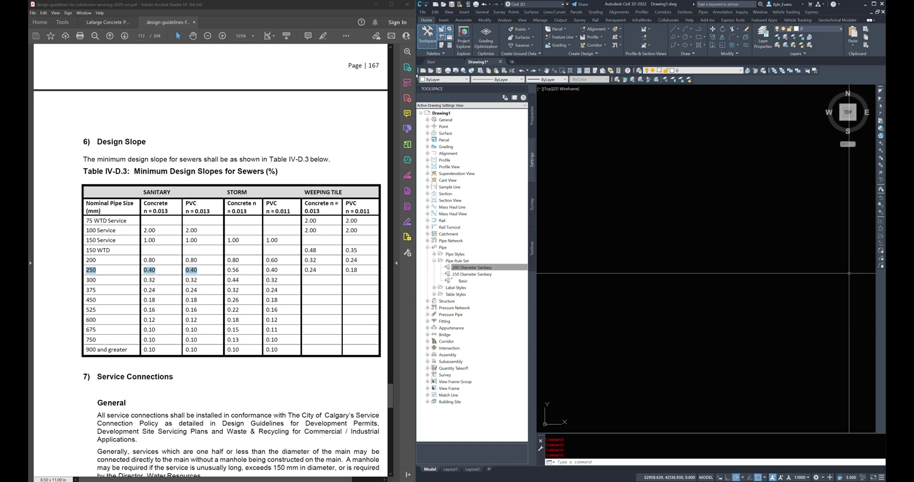
Step: Copy the 250 rule set and confirm the 375 Diameter Sanitary rule set
{"action": "double_click", "coordinate": [471, 274]}
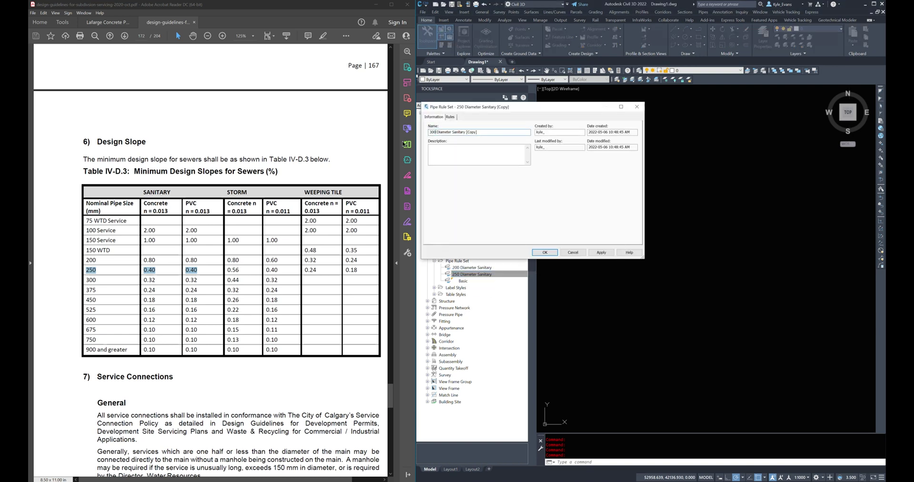
{"action": "left_click", "coordinate": [450, 116]}
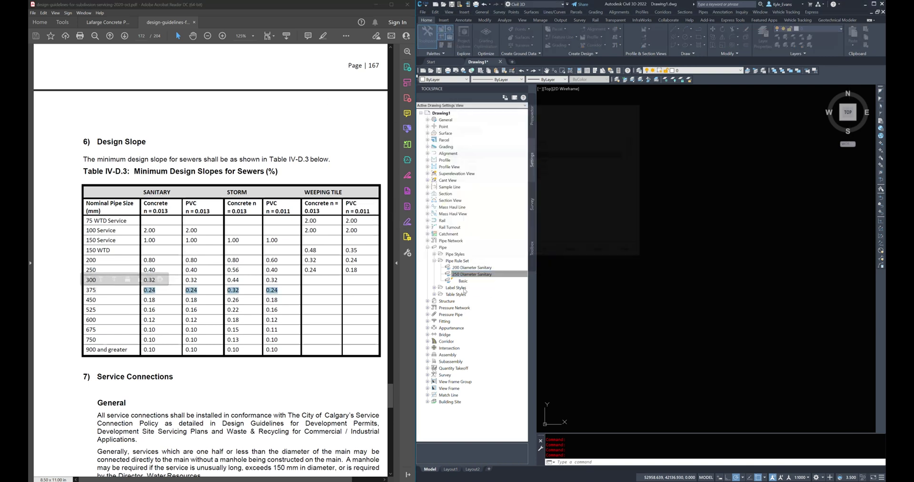
{"action": "left_click", "coordinate": [451, 116]}
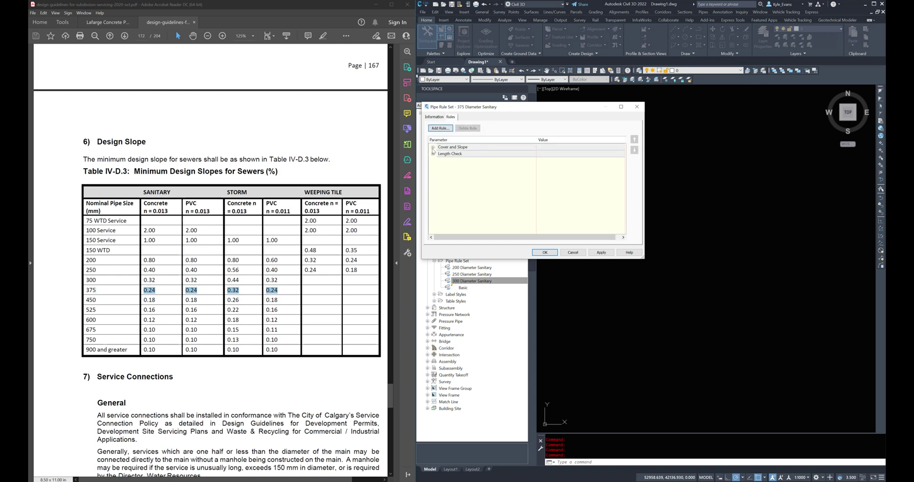
{"action": "left_click", "coordinate": [563, 154]}
{"action": "left_click", "coordinate": [545, 253]}
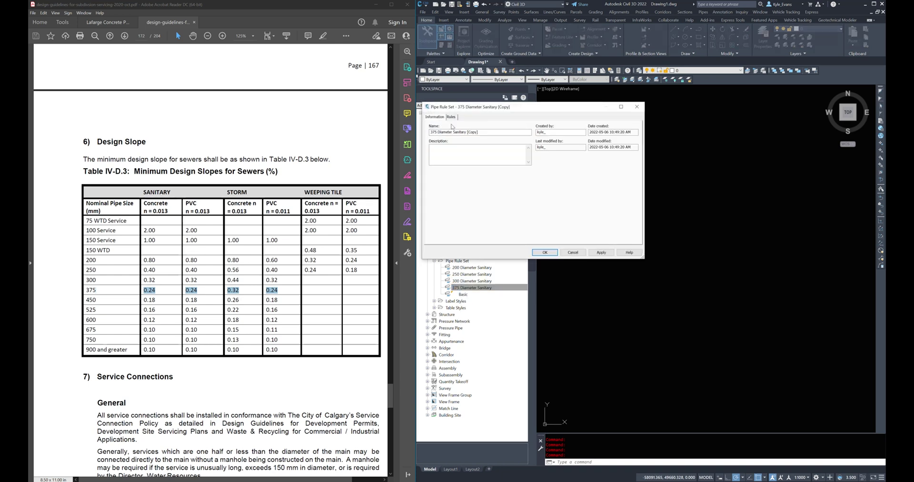
Step: Rename a copy to '450 Diameter Sanitary' and save it
{"action": "triple_click", "coordinate": [457, 132]}
{"action": "type", "text": "450 Diameter Sanitary [Copy"}
{"action": "left_click", "coordinate": [450, 117]}
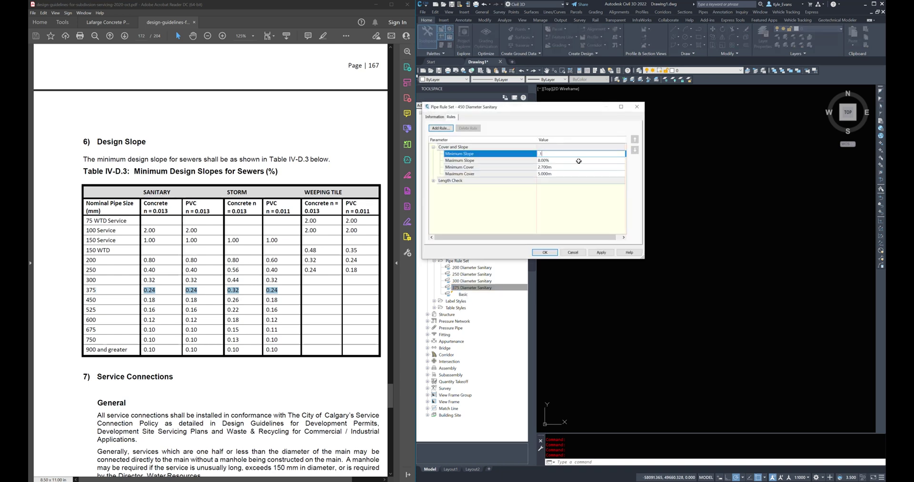
{"action": "left_click", "coordinate": [545, 252]}
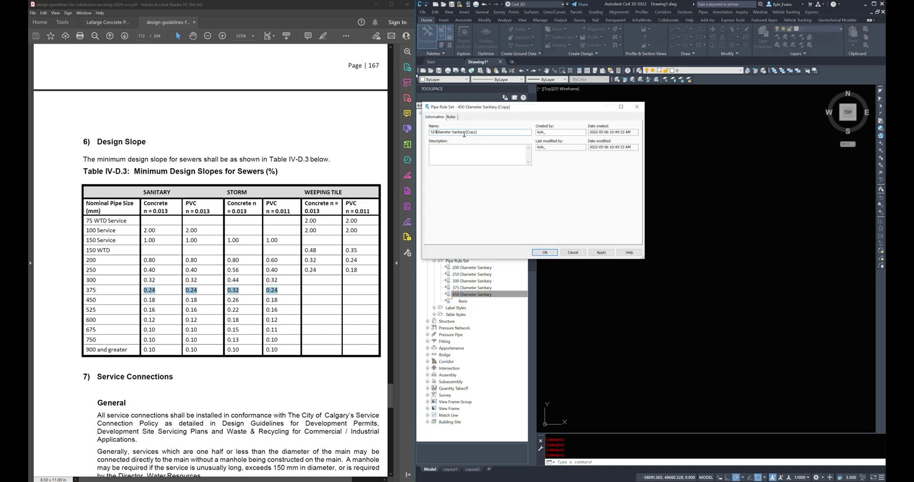
Step: Save the 525 and 600 Diameter Sanitary rule sets
{"action": "left_click", "coordinate": [450, 117]}
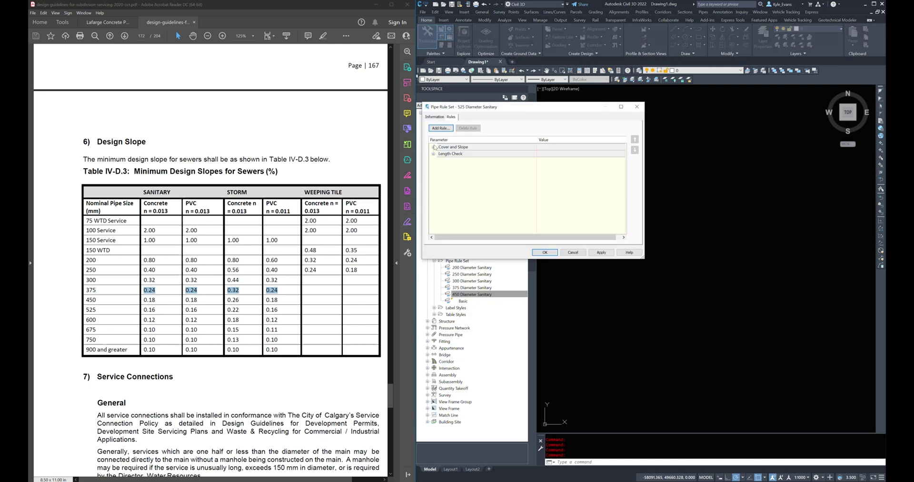
{"action": "left_click", "coordinate": [564, 154]}
{"action": "left_click", "coordinate": [545, 252]}
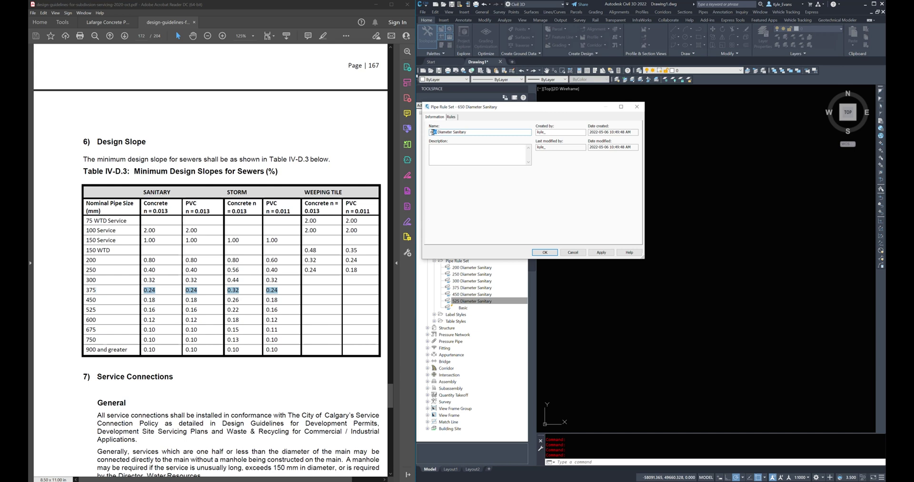
{"action": "left_click", "coordinate": [451, 117]}
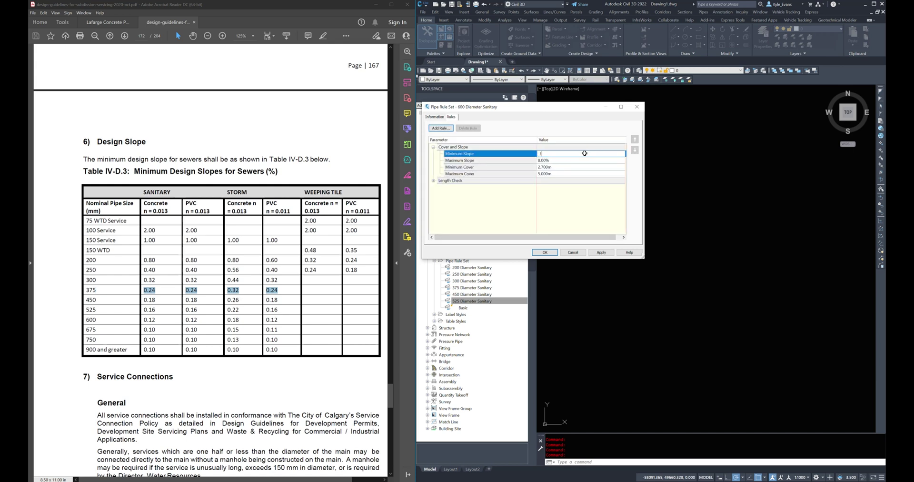
{"action": "left_click", "coordinate": [545, 252]}
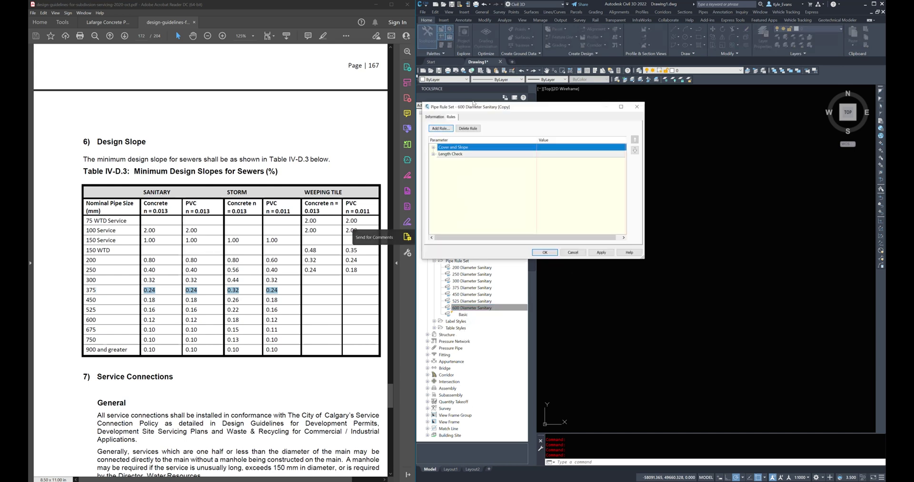
{"action": "left_click", "coordinate": [434, 117]}
Step: Rename the next copy to '675 + Diameter Sanitary' and enter a 0.10% minimum slope
{"action": "double_click", "coordinate": [435, 132]}
{"action": "type", "text": "675 + Diameter Sanitary [Copy"}
{"action": "left_click_drag", "start_coordinate": [466, 132], "coordinate": [483, 132]}
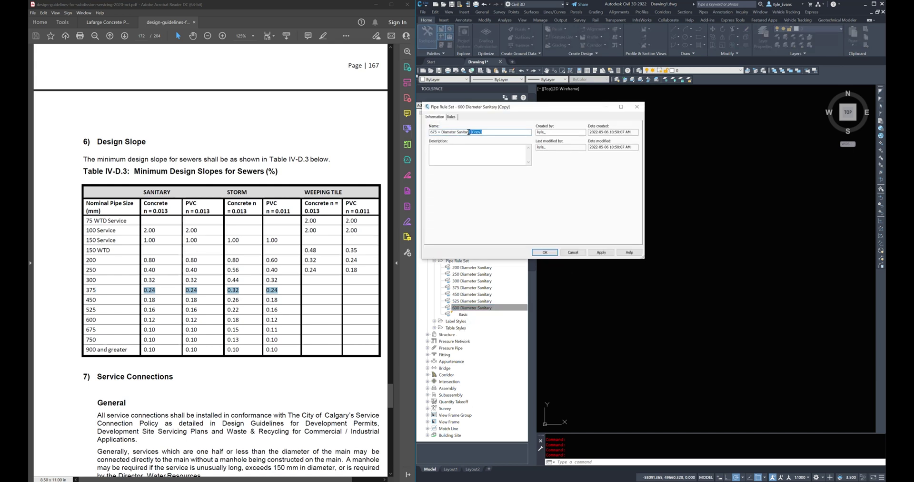
{"action": "key", "text": "BackSpace"}
{"action": "left_click", "coordinate": [451, 116]}
{"action": "double_click", "coordinate": [552, 153]}
{"action": "type", "text": "0.10"}
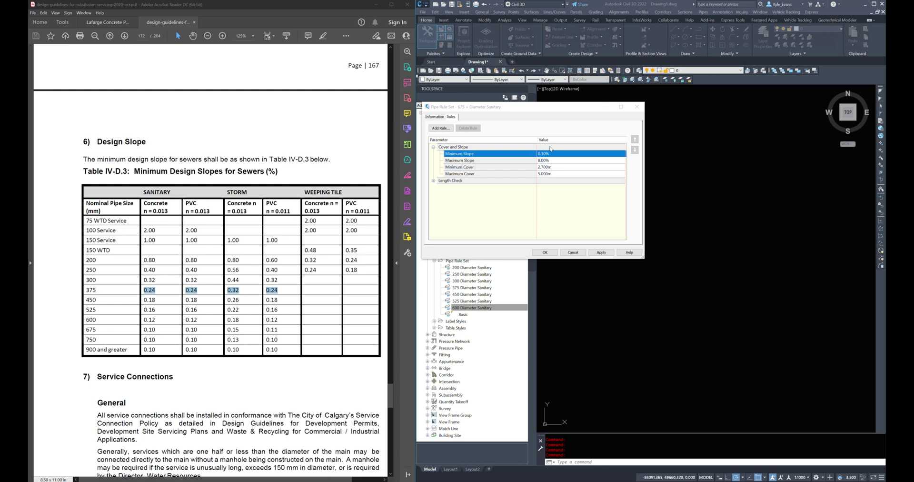
Step: Save the 675 + Diameter Sanitary rule set and review the listed sanitary rule sets
{"action": "left_click", "coordinate": [544, 251]}
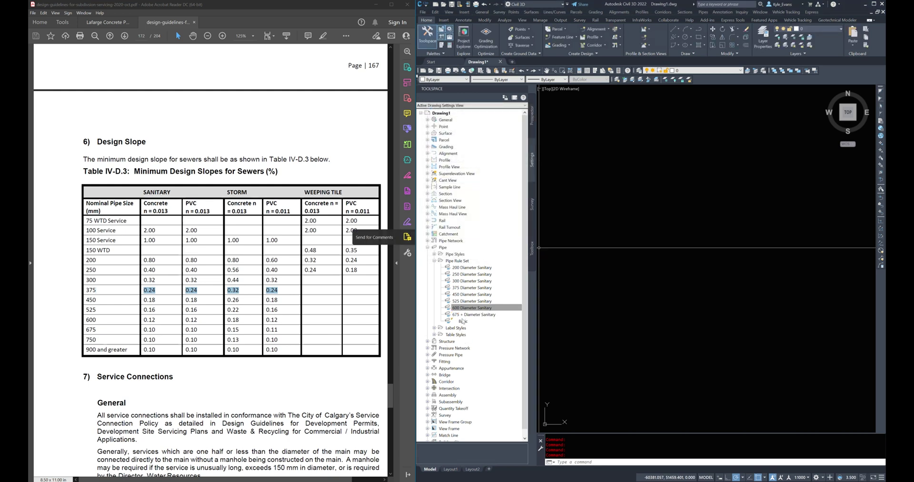
{"action": "left_click", "coordinate": [464, 281]}
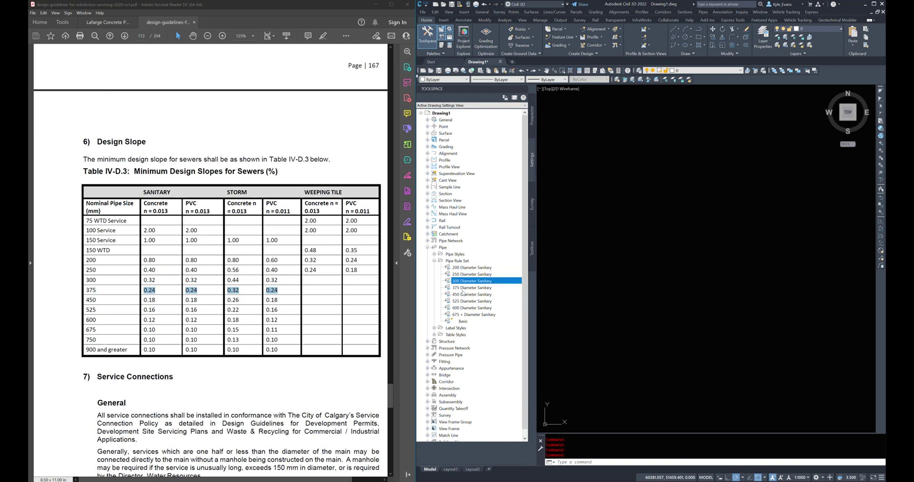
{"action": "left_click", "coordinate": [464, 301]}
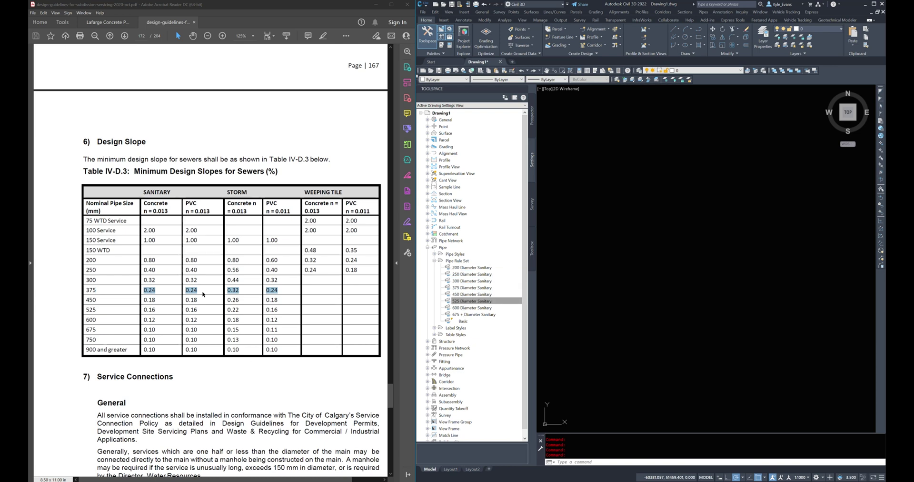
Step: Select the storm slope values for rows 200 through 900+ in the PDF table
{"action": "left_click_drag", "start_coordinate": [228, 261], "coordinate": [286, 348]}
{"action": "left_click", "coordinate": [280, 341]}
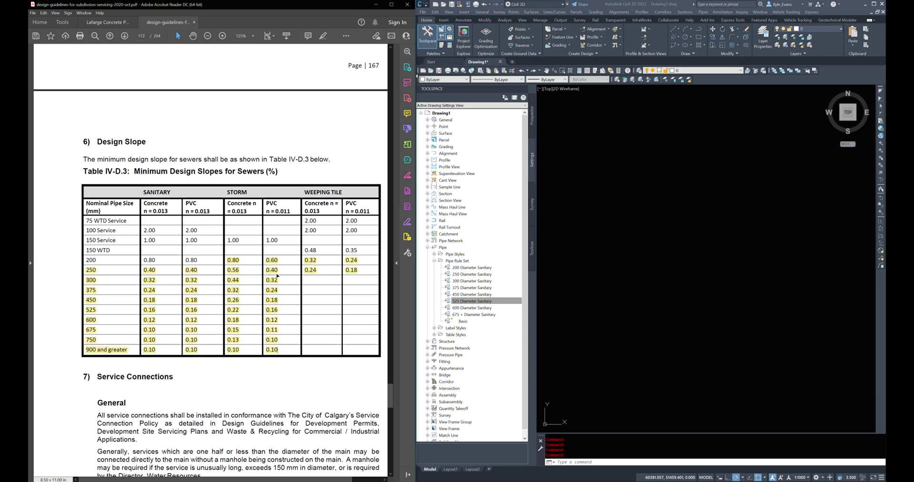
{"action": "key", "text": "ctrl+z"}
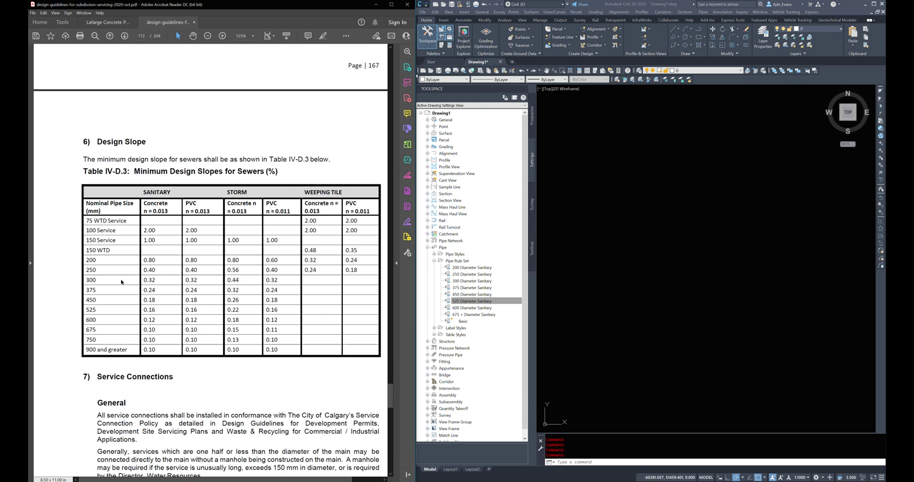
{"action": "left_click_drag", "start_coordinate": [241, 289], "coordinate": [227, 259]}
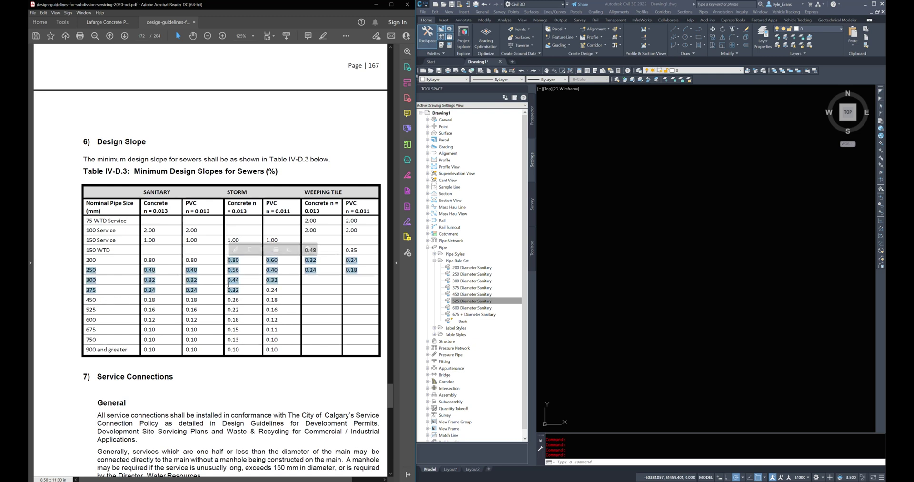
{"action": "left_click_drag", "start_coordinate": [280, 290], "coordinate": [265, 260]}
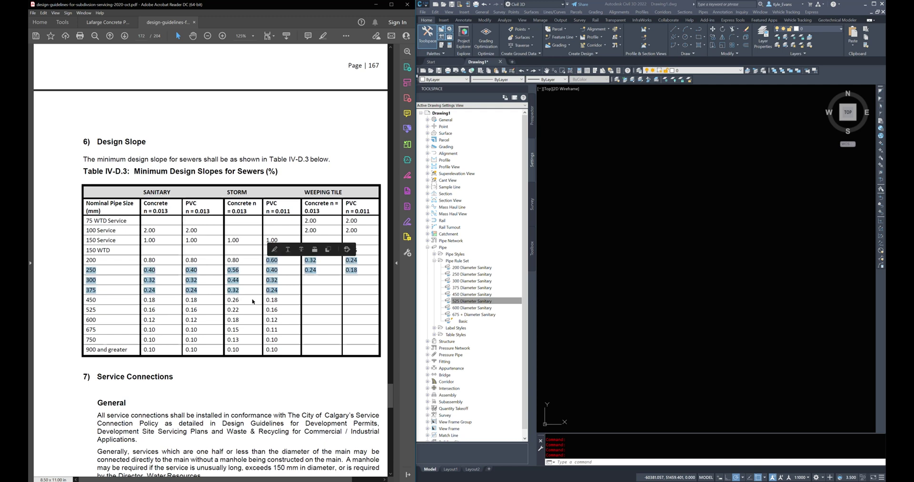
{"action": "left_click_drag", "start_coordinate": [229, 299], "coordinate": [241, 346]}
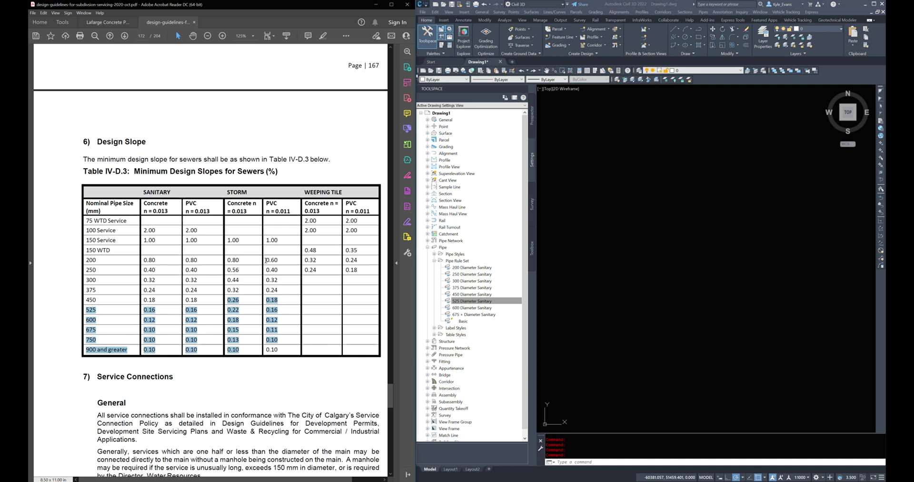
{"action": "left_click_drag", "start_coordinate": [266, 260], "coordinate": [274, 293]}
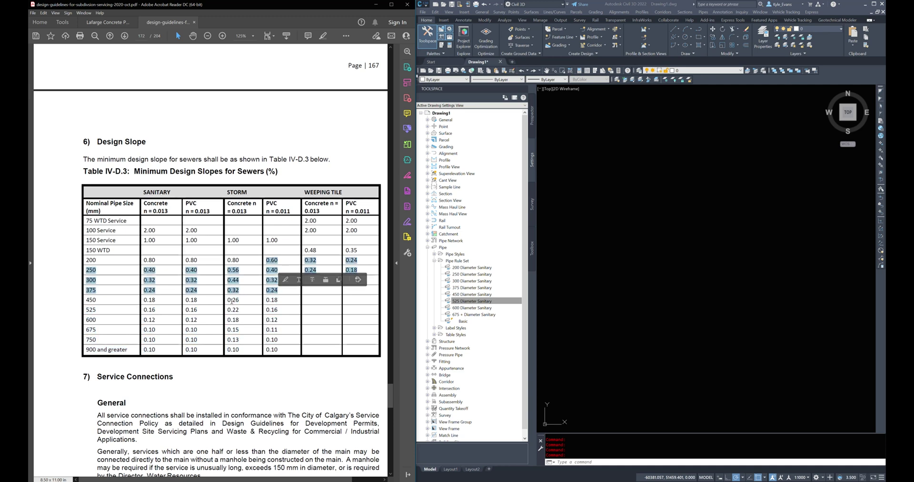
{"action": "left_click_drag", "start_coordinate": [228, 299], "coordinate": [240, 352]}
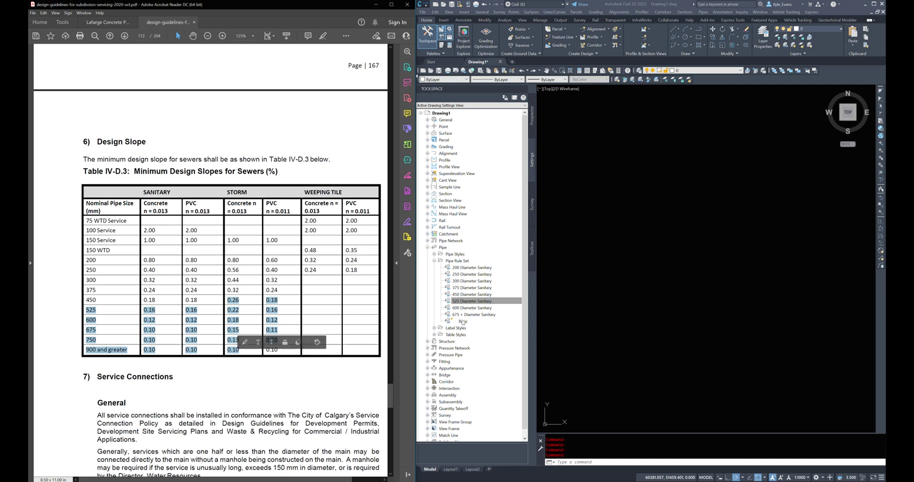
Step: Discard an empty new rule set and copy the 675 + Diameter Sanitary rule set instead
{"action": "right_click", "coordinate": [466, 261]}
{"action": "left_click", "coordinate": [485, 263]}
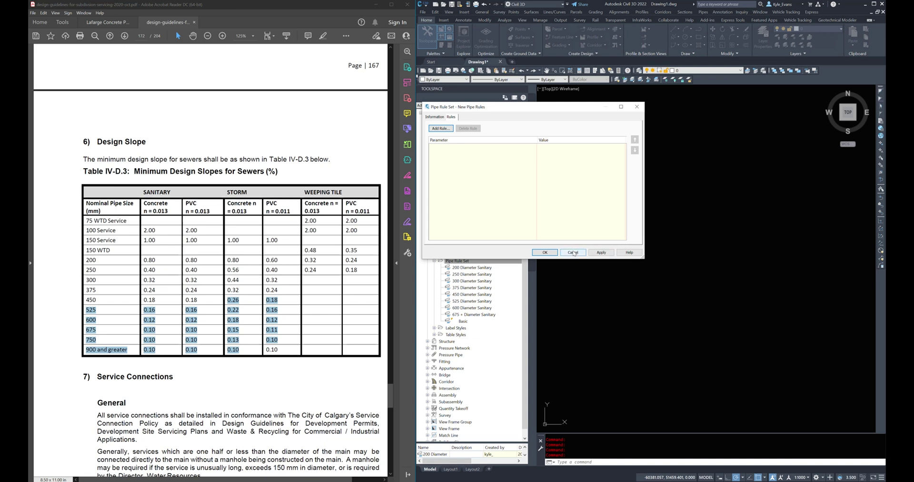
{"action": "left_click", "coordinate": [573, 253]}
{"action": "right_click", "coordinate": [478, 314]}
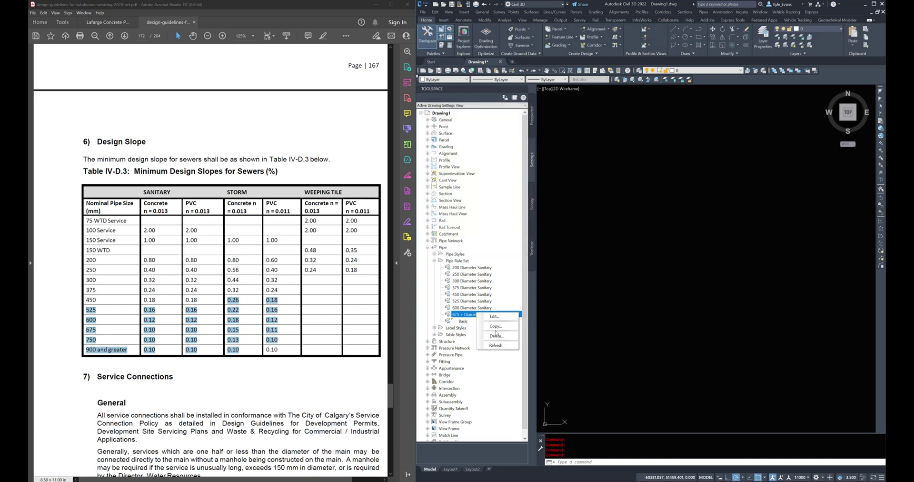
{"action": "left_click", "coordinate": [495, 326]}
Step: Rename the copy to '200 Diameter Storm CB'
{"action": "left_click", "coordinate": [434, 116]}
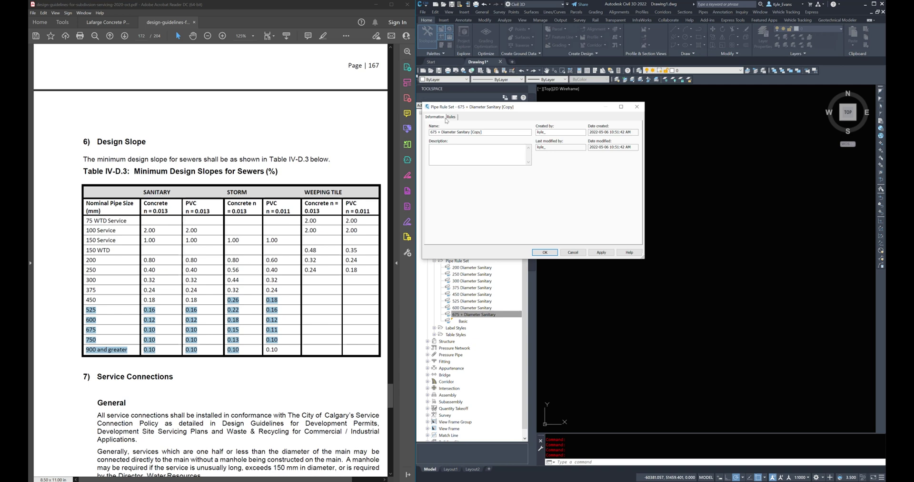
{"action": "left_click", "coordinate": [435, 132]}
{"action": "left_click_drag", "start_coordinate": [439, 133], "coordinate": [430, 132]}
{"action": "type", "text": "200"}
{"action": "left_click_drag", "start_coordinate": [453, 133], "coordinate": [465, 135]}
{"action": "type", "text": "Storm"}
Step: Set the 200 Diameter Storm CB minimum slope to 2.00%
{"action": "left_click", "coordinate": [449, 117]}
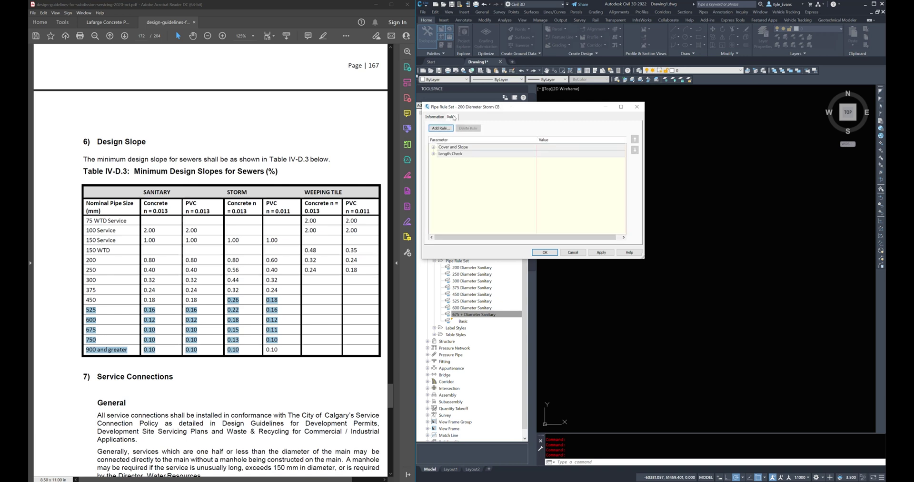
{"action": "left_click", "coordinate": [433, 153]}
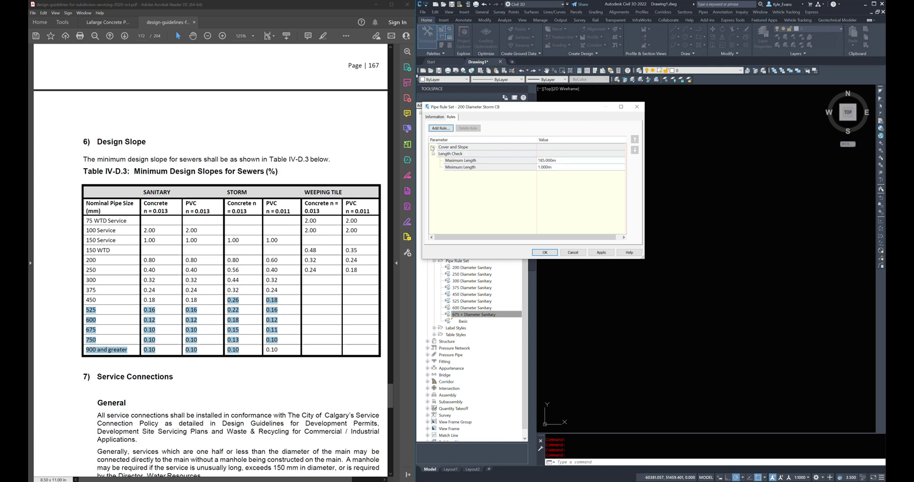
{"action": "left_click", "coordinate": [432, 147]}
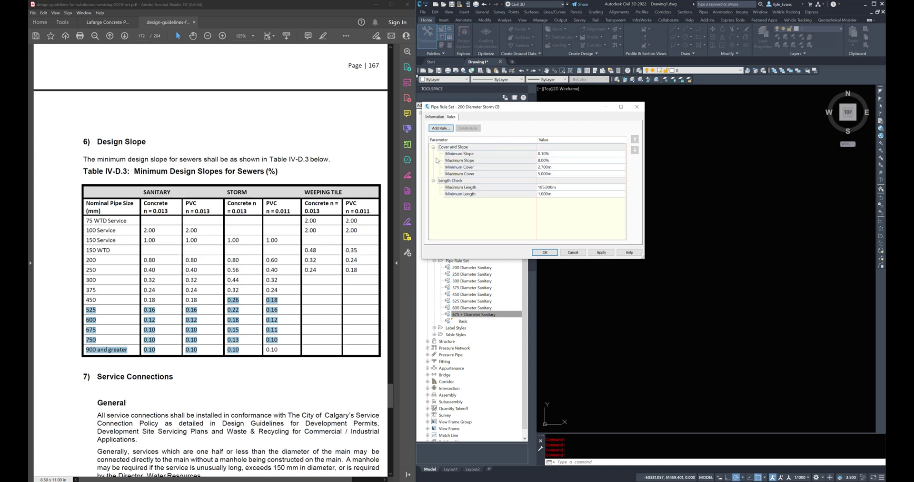
{"action": "left_click", "coordinate": [472, 160]}
{"action": "left_click", "coordinate": [471, 154]}
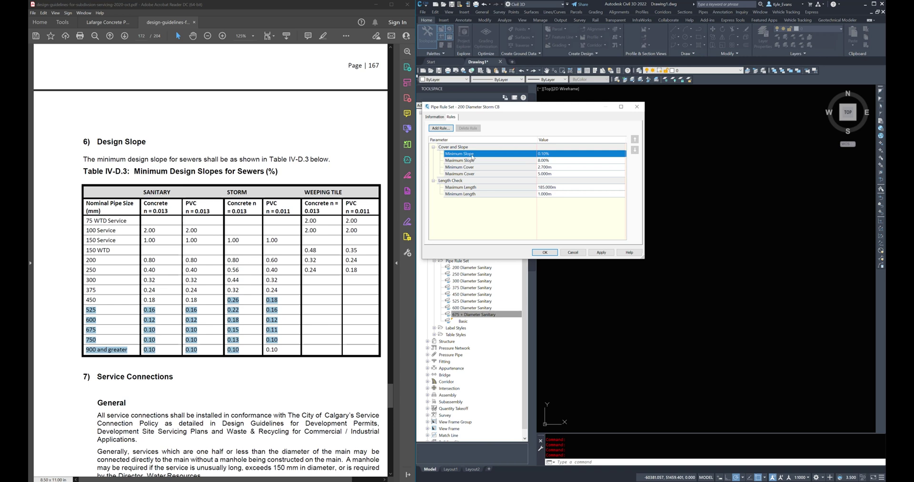
{"action": "left_click", "coordinate": [566, 153]}
{"action": "type", "text": "2"}
{"action": "key", "text": "Return"}
Step: Set minimum cover to 1.200 m, keeping 5.000 m maximum cover
{"action": "left_click", "coordinate": [563, 172]}
{"action": "left_click", "coordinate": [567, 167]}
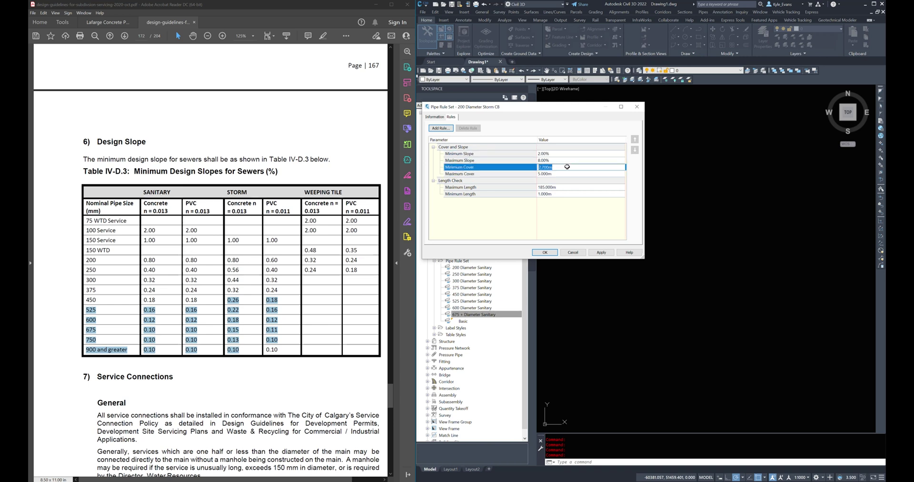
{"action": "type", "text": "1.2"}
{"action": "key", "text": "Return"}
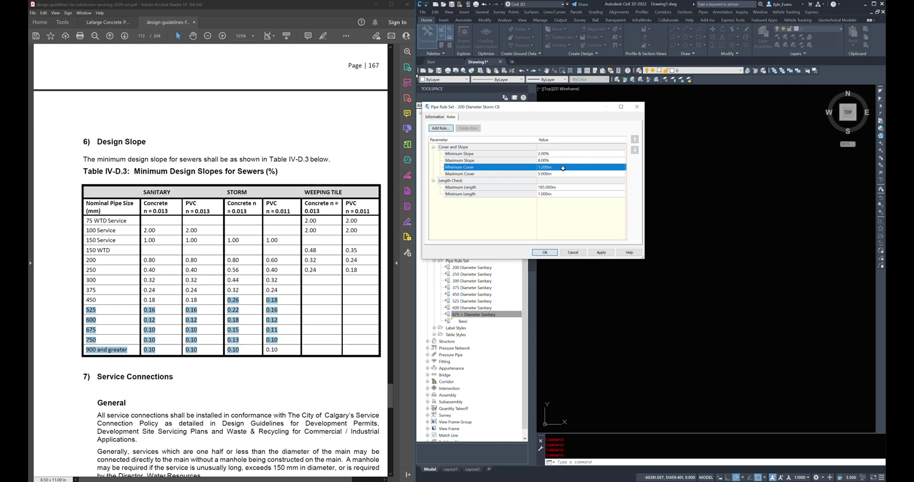
{"action": "left_click", "coordinate": [554, 173]}
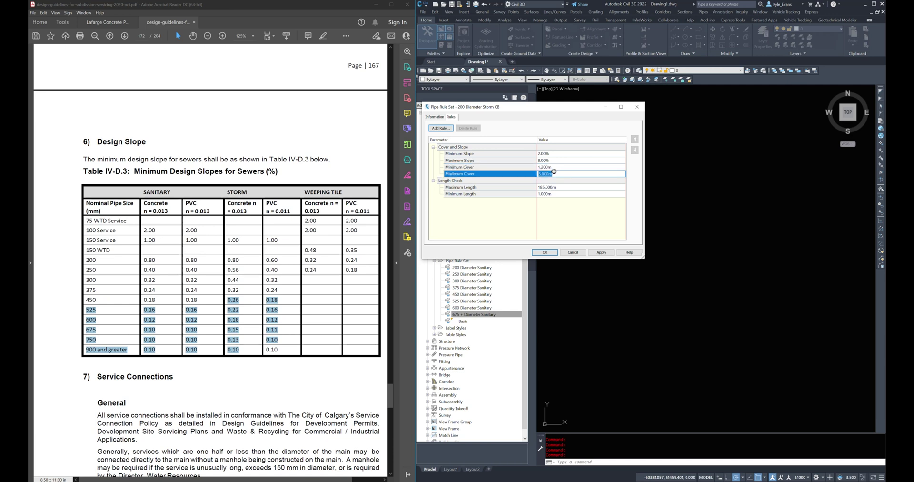
{"action": "left_click", "coordinate": [478, 181]}
Step: Set maximum length to 30 m and save the 200 Diameter Storm CB rule set
{"action": "left_click", "coordinate": [477, 190]}
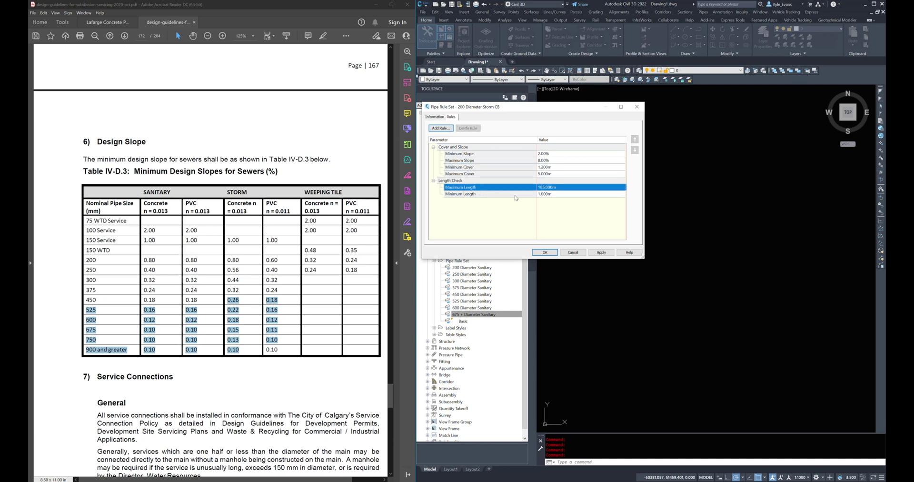
{"action": "left_click", "coordinate": [546, 187]}
{"action": "type", "text": "30"}
{"action": "key", "text": "Return"}
{"action": "left_click", "coordinate": [544, 251]}
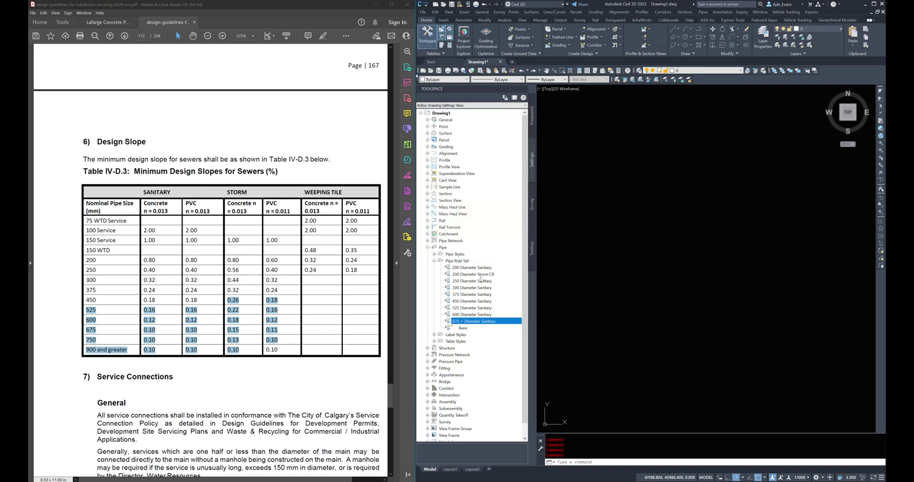
Step: Copy the 200 Diameter Storm CB rule set and rename it '250 Diameter Storm CB'
{"action": "right_click", "coordinate": [481, 274]}
{"action": "left_click", "coordinate": [500, 291]}
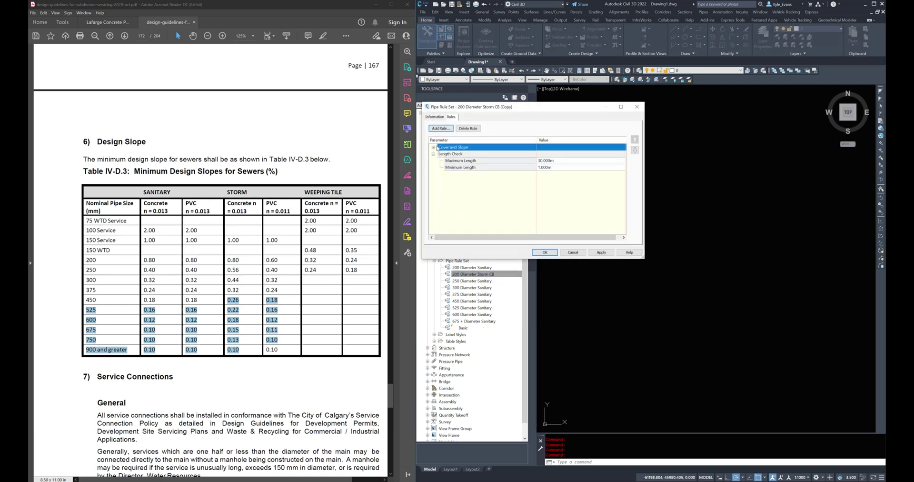
{"action": "left_click", "coordinate": [438, 119]}
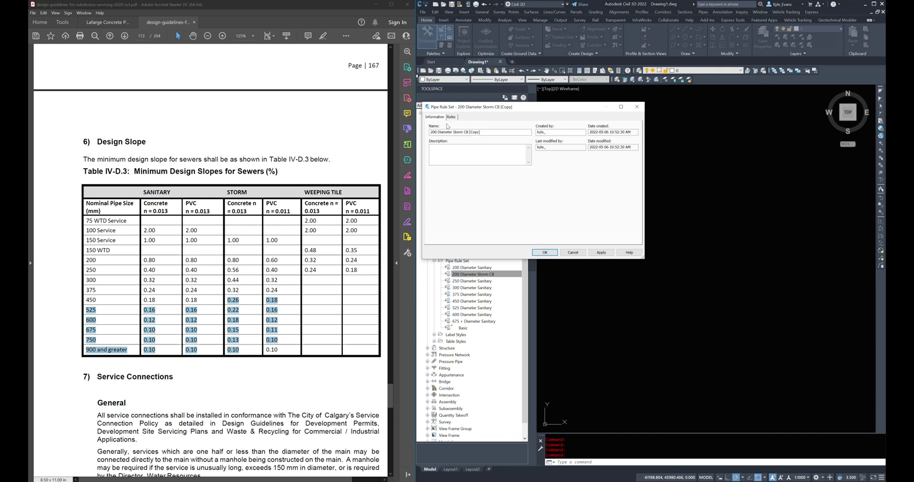
{"action": "left_click_drag", "start_coordinate": [435, 132], "coordinate": [481, 133]}
{"action": "type", "text": "25"}
{"action": "key", "text": "BackSpace"}
Step: Save the 250 Diameter Storm CB rule set and bring up its context menu
{"action": "left_click", "coordinate": [450, 117]}
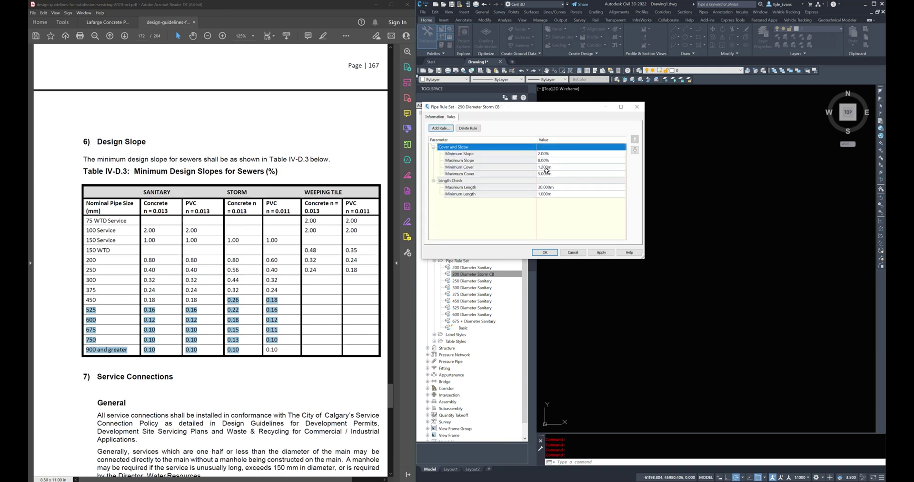
{"action": "left_click", "coordinate": [544, 252]}
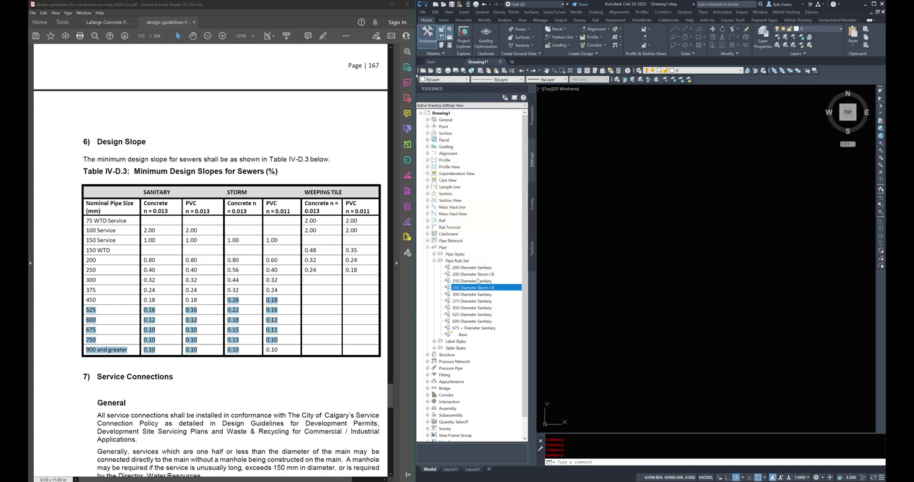
{"action": "right_click", "coordinate": [466, 290]}
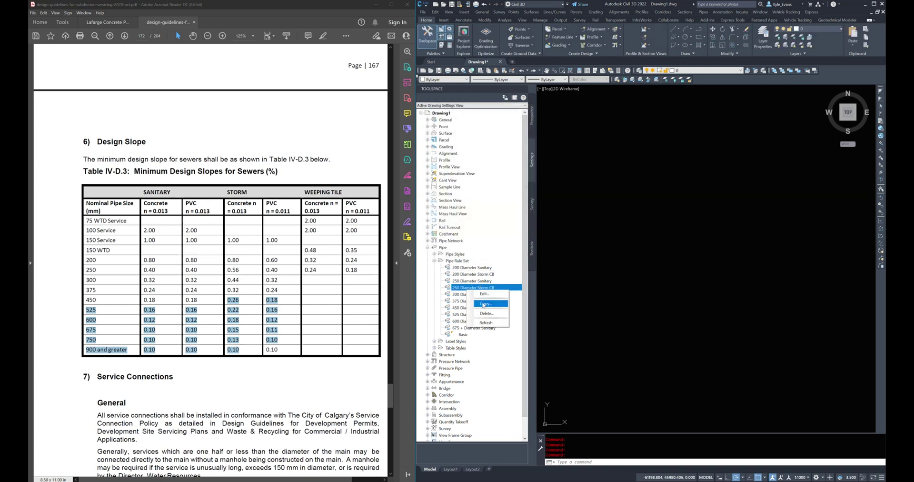
Step: Copy the 250 Diameter Storm CB rule set and rename it '300 Diameter Storm'
{"action": "left_click", "coordinate": [483, 307]}
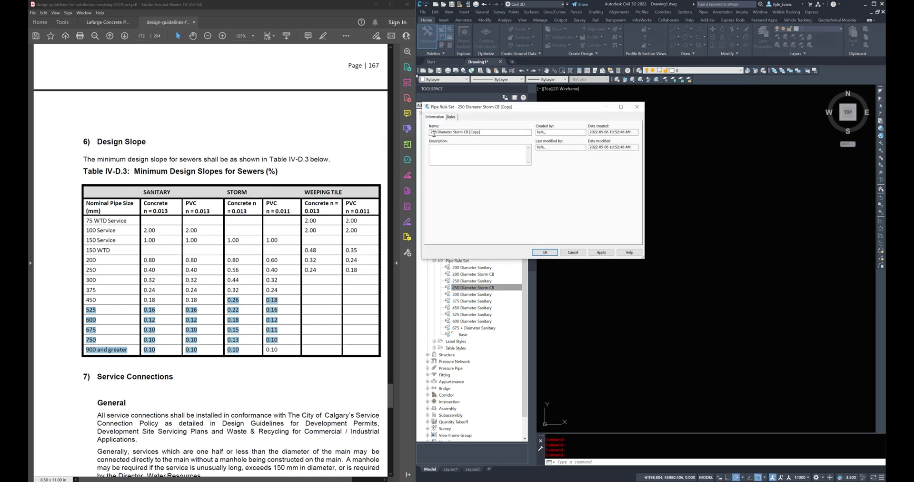
{"action": "type", "text": "300"}
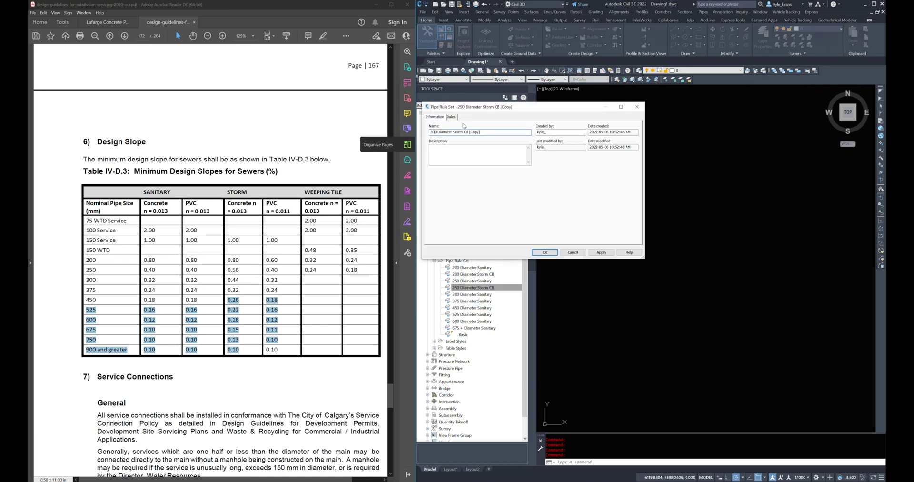
{"action": "key", "text": "End"}
{"action": "key", "text": "BackSpace"}
{"action": "key", "text": "BackSpace"}
{"action": "key", "text": "BackSpace"}
{"action": "key", "text": "BackSpace"}
{"action": "key", "text": "BackSpace"}
{"action": "key", "text": "BackSpace"}
{"action": "key", "text": "BackSpace"}
{"action": "key", "text": "BackSpace"}
{"action": "key", "text": "BackSpace"}
{"action": "key", "text": "BackSpace"}
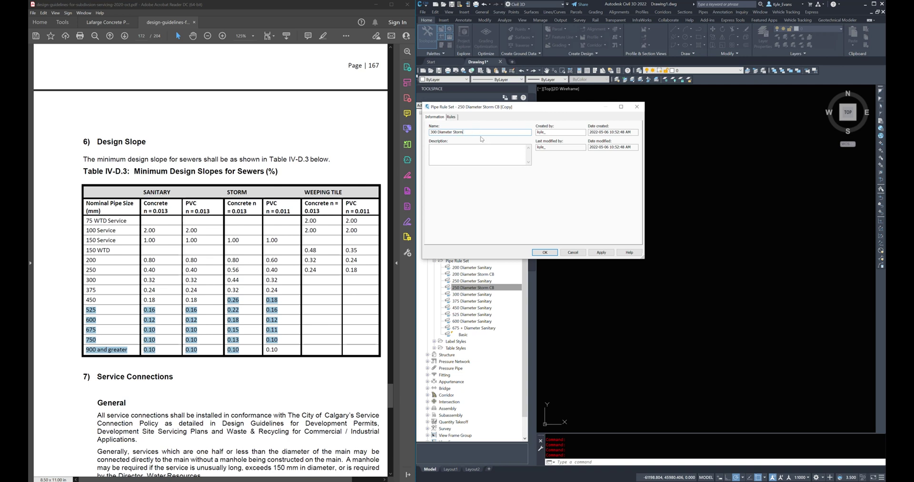
{"action": "left_click", "coordinate": [450, 117]}
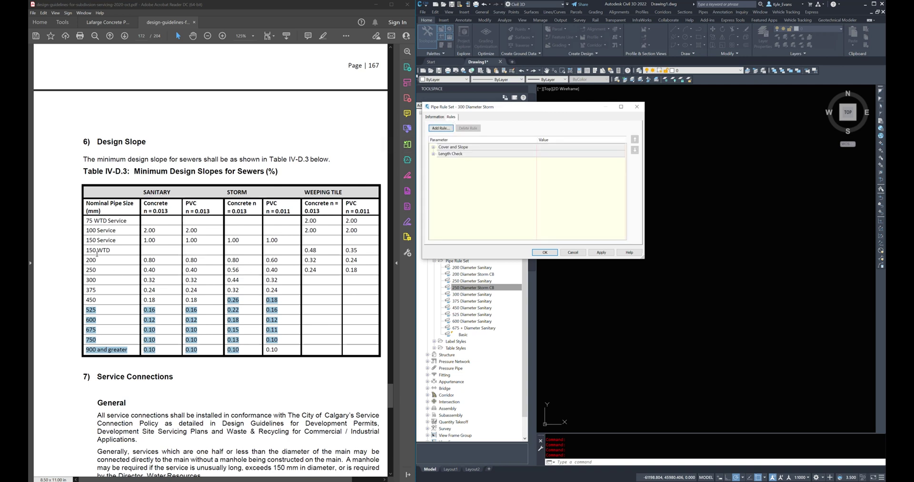
Step: Set the 300 Diameter Storm minimum slope to 0.32% from the table
{"action": "double_click", "coordinate": [274, 280]}
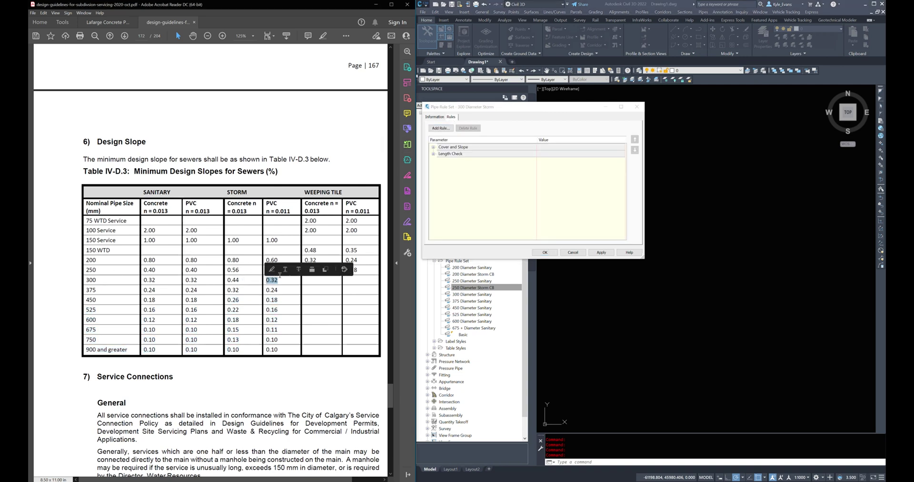
{"action": "double_click", "coordinate": [461, 148]}
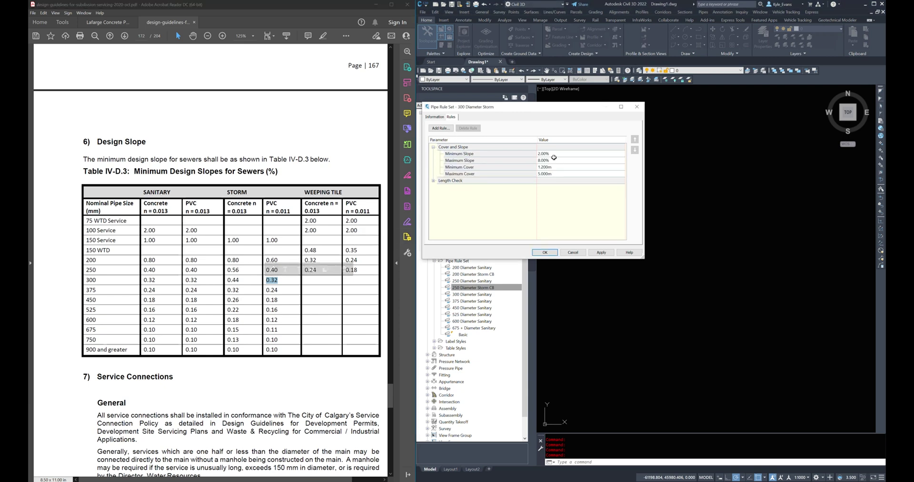
{"action": "left_click", "coordinate": [569, 155]}
{"action": "key", "text": "Return"}
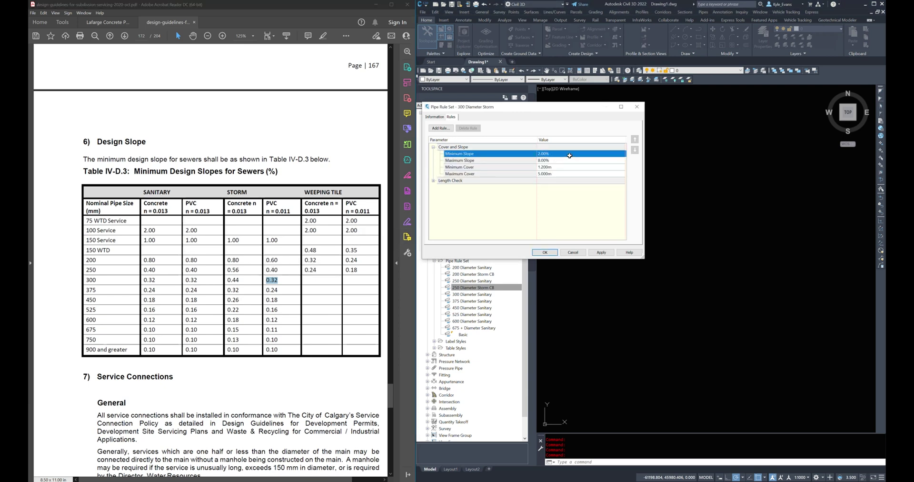
{"action": "left_click", "coordinate": [568, 156]}
{"action": "key", "text": "BackSpace"}
{"action": "key", "text": "Return"}
Step: Set maximum length to 185 m and save the 300 Diameter Storm rule set
{"action": "left_click", "coordinate": [433, 180]}
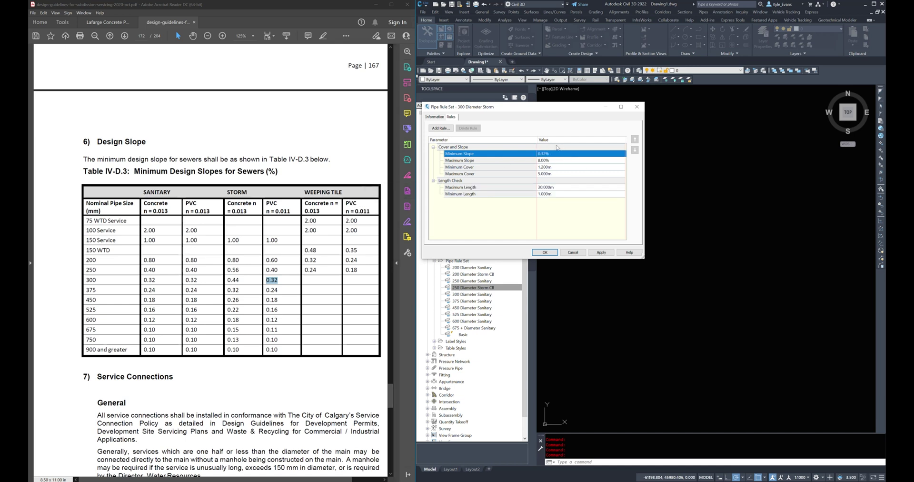
{"action": "left_click", "coordinate": [558, 180]}
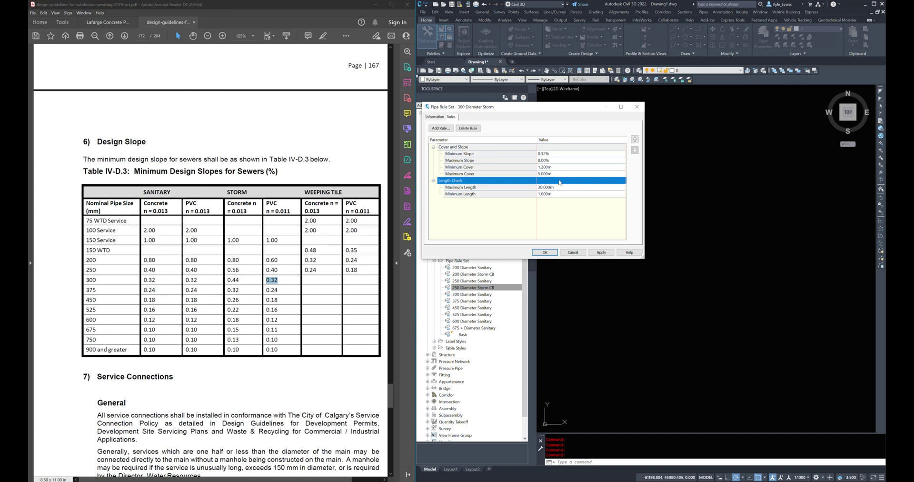
{"action": "left_click", "coordinate": [559, 185]}
{"action": "type", "text": "185"}
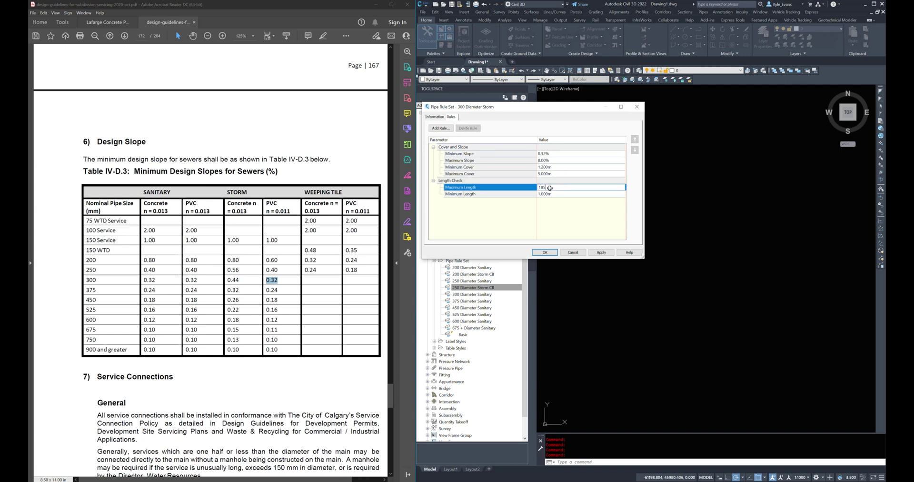
{"action": "key", "text": "Return"}
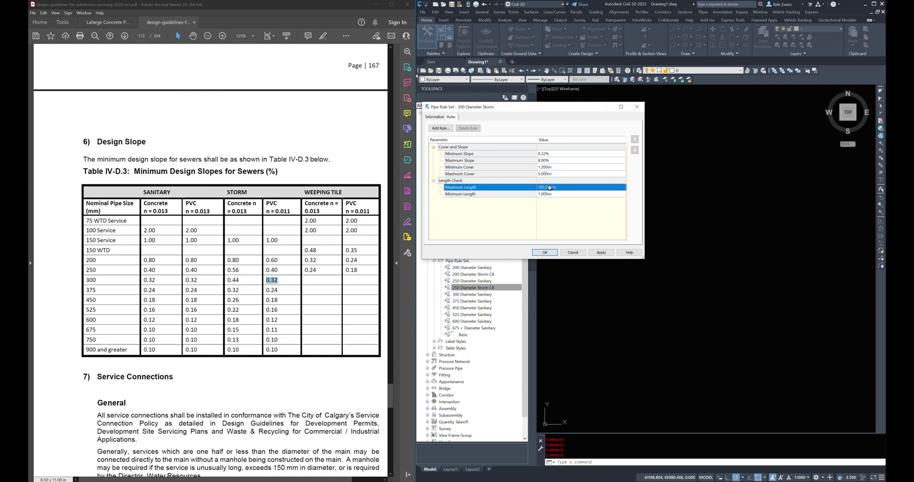
{"action": "left_click", "coordinate": [545, 252]}
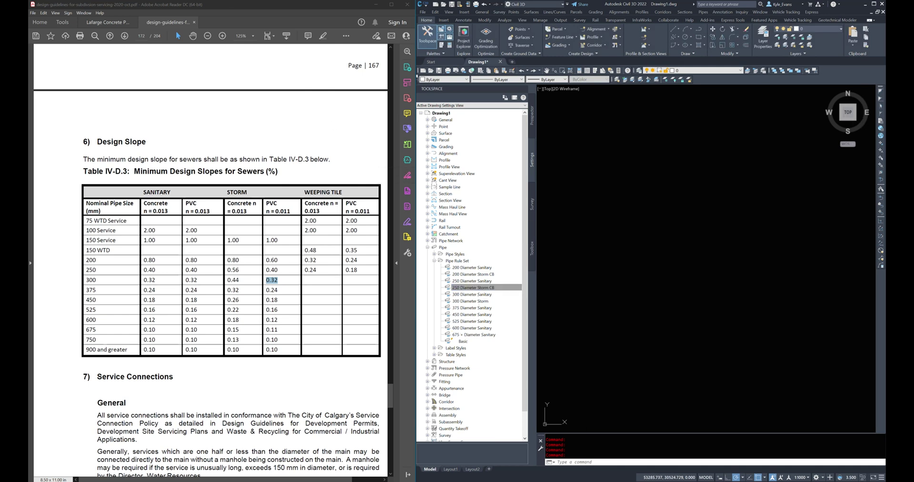
Step: Copy the 300 Diameter Storm rule set as '375 Diameter Storm' and save it
{"action": "right_click", "coordinate": [471, 301]}
{"action": "left_click", "coordinate": [481, 315]}
{"action": "type", "text": "375 Diameter Storm"}
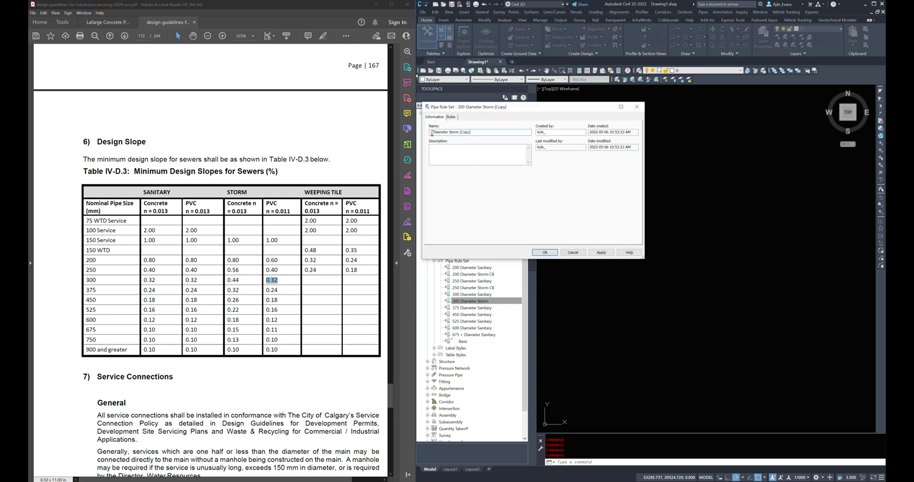
{"action": "left_click", "coordinate": [450, 116]}
{"action": "left_click", "coordinate": [601, 252]}
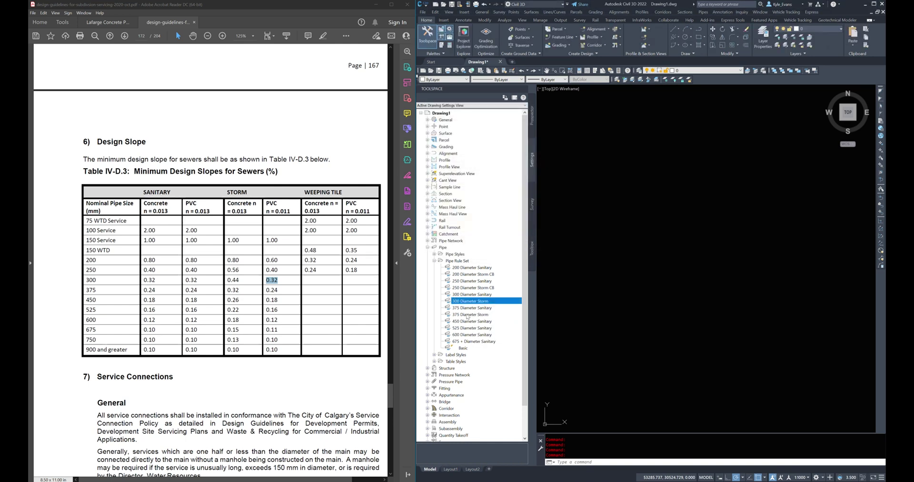
Step: Create the 450 Diameter Storm rule set from the 375 set, checking its 0.26 table slope
{"action": "double_click", "coordinate": [233, 299]}
{"action": "left_click", "coordinate": [434, 117]}
{"action": "double_click", "coordinate": [434, 131]}
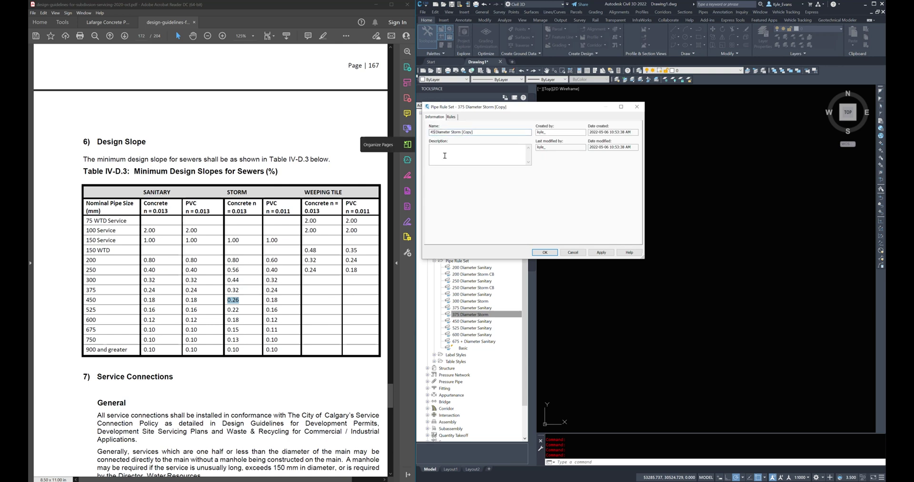
{"action": "type", "text": "450"}
{"action": "left_click", "coordinate": [450, 116]}
{"action": "left_click", "coordinate": [434, 149]}
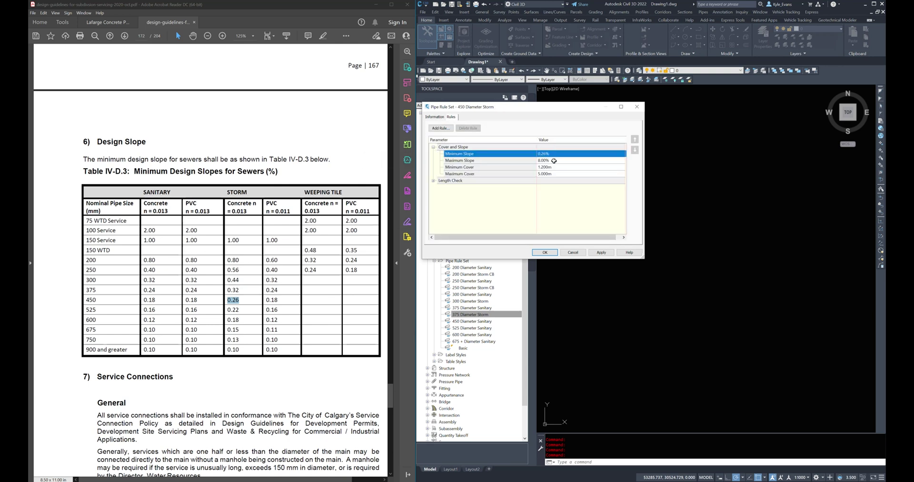
{"action": "left_click", "coordinate": [545, 252]}
Step: Create '525 Diameter Storm' from the 450 set with Minimum Slope 0.22
{"action": "right_click", "coordinate": [469, 328]}
{"action": "left_click", "coordinate": [481, 341]}
{"action": "double_click", "coordinate": [232, 309]}
{"action": "double_click", "coordinate": [433, 131]}
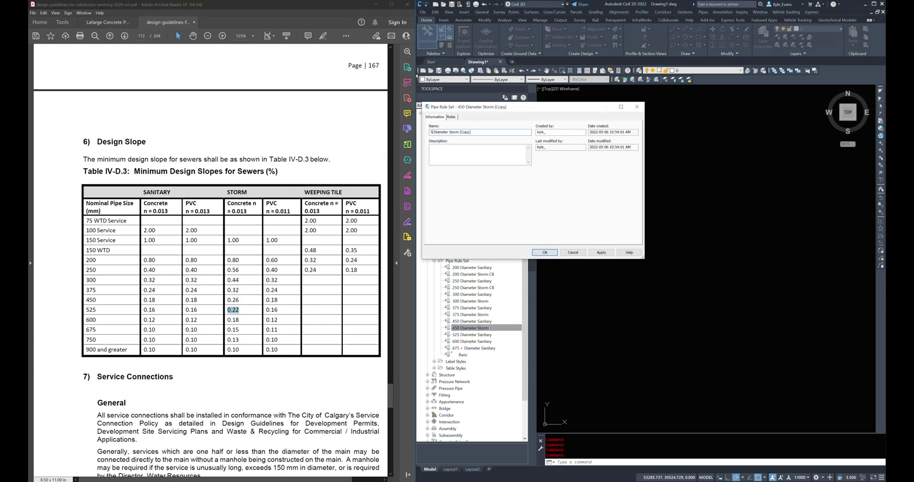
{"action": "type", "text": "525"}
{"action": "double_click", "coordinate": [468, 132]}
{"action": "key", "text": "BackSpace"}
{"action": "key", "text": "BackSpace"}
{"action": "left_click", "coordinate": [450, 117]}
{"action": "left_click", "coordinate": [434, 147]}
{"action": "left_click", "coordinate": [580, 153]}
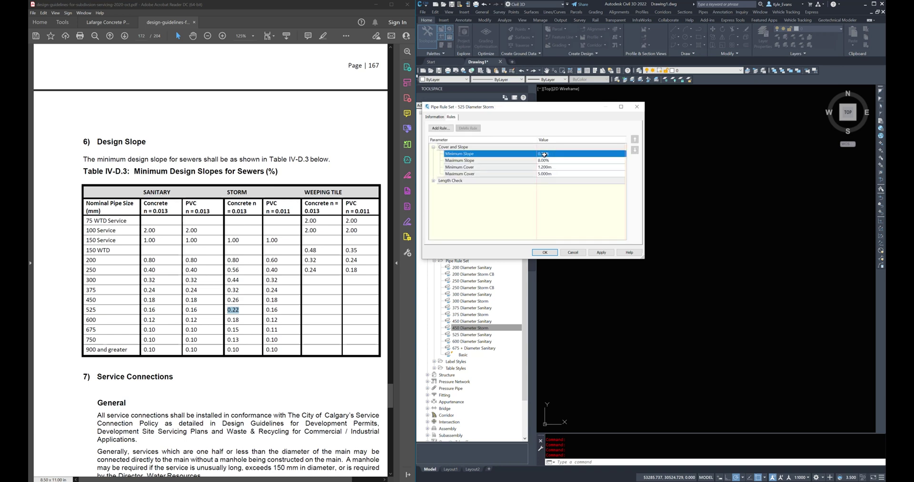
{"action": "type", "text": "0.22"}
{"action": "left_click", "coordinate": [547, 253]}
Step: Create '600 Diameter Storm' from the 525 set with Minimum Slope 0.18
{"action": "right_click", "coordinate": [469, 341]}
{"action": "left_click", "coordinate": [480, 355]}
{"action": "double_click", "coordinate": [433, 132]}
{"action": "type", "text": "600"}
{"action": "double_click", "coordinate": [469, 132]}
{"action": "key", "text": "BackSpace"}
{"action": "key", "text": "BackSpace"}
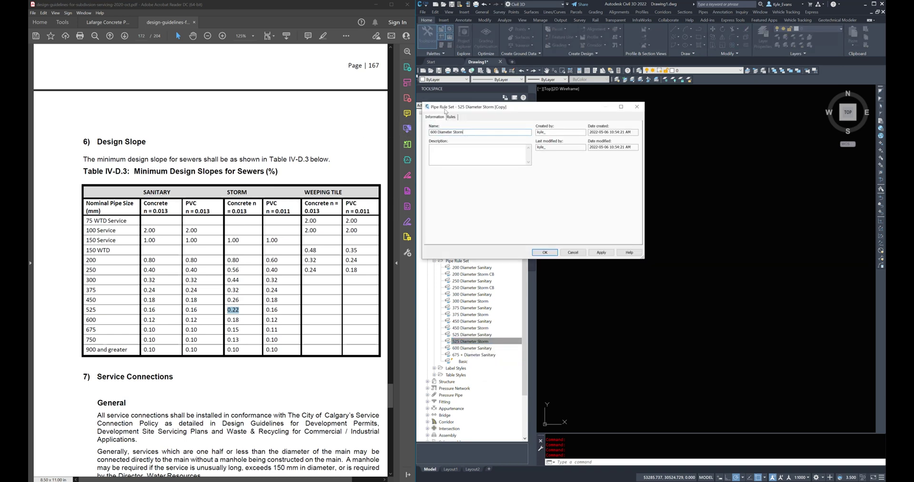
{"action": "left_click", "coordinate": [450, 116]}
{"action": "left_click", "coordinate": [433, 147]}
{"action": "left_click", "coordinate": [581, 153]}
{"action": "type", "text": "0.18"}
{"action": "left_click", "coordinate": [544, 252]}
Step: Create '675 Diameter Storm' from the 600 set with Minimum Slope 0.15
{"action": "right_click", "coordinate": [469, 354]}
{"action": "left_click", "coordinate": [481, 368]}
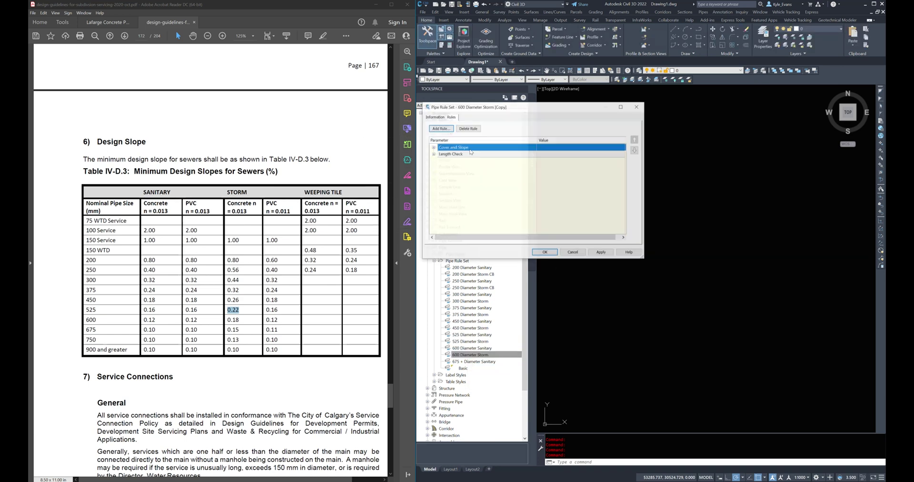
{"action": "double_click", "coordinate": [433, 132]}
{"action": "type", "text": "675"}
{"action": "double_click", "coordinate": [468, 132]}
{"action": "key", "text": "BackSpace"}
{"action": "key", "text": "BackSpace"}
{"action": "left_click", "coordinate": [450, 116]}
{"action": "left_click", "coordinate": [433, 147]}
{"action": "left_click", "coordinate": [581, 154]}
{"action": "type", "text": "0.15"}
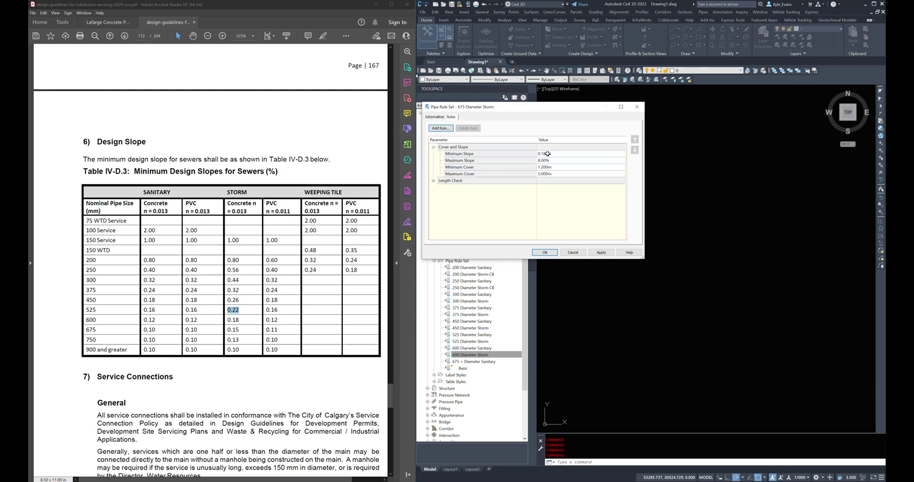
{"action": "left_click", "coordinate": [545, 252]}
Step: Create '750 Diameter Storm' from the 675 set with Minimum Slope 0.13
{"action": "right_click", "coordinate": [468, 368]}
{"action": "left_click", "coordinate": [480, 381]}
{"action": "double_click", "coordinate": [433, 132]}
{"action": "type", "text": "750"}
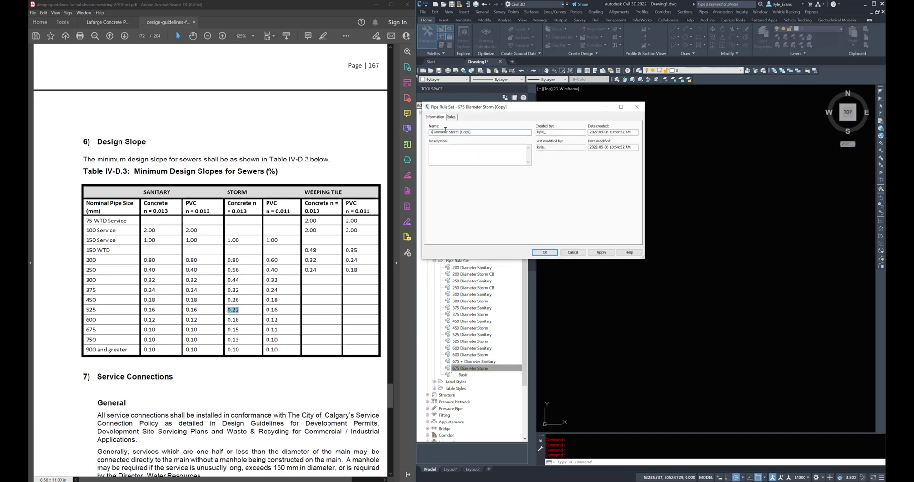
{"action": "double_click", "coordinate": [469, 132]}
{"action": "key", "text": "BackSpace"}
{"action": "key", "text": "BackSpace"}
{"action": "left_click", "coordinate": [450, 117]}
{"action": "left_click", "coordinate": [434, 147]}
{"action": "left_click", "coordinate": [580, 154]}
{"action": "type", "text": "0.13"}
{"action": "left_click", "coordinate": [545, 252]}
Step: Create '900 + Diameter Storm' with Minimum Slope 0.10, verify Length Check values, and save
{"action": "right_click", "coordinate": [469, 375]}
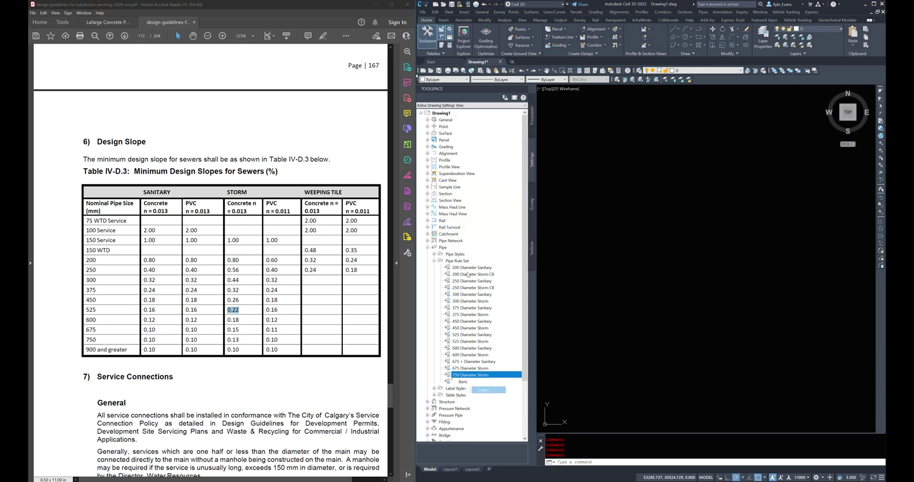
{"action": "left_click", "coordinate": [480, 388]}
{"action": "double_click", "coordinate": [433, 132]}
{"action": "type", "text": "900 +"}
{"action": "double_click", "coordinate": [469, 132]}
{"action": "key", "text": "BackSpace"}
{"action": "key", "text": "BackSpace"}
{"action": "left_click", "coordinate": [450, 117]}
{"action": "left_click", "coordinate": [434, 147]}
{"action": "left_click", "coordinate": [580, 154]}
{"action": "type", "text": "0.10"}
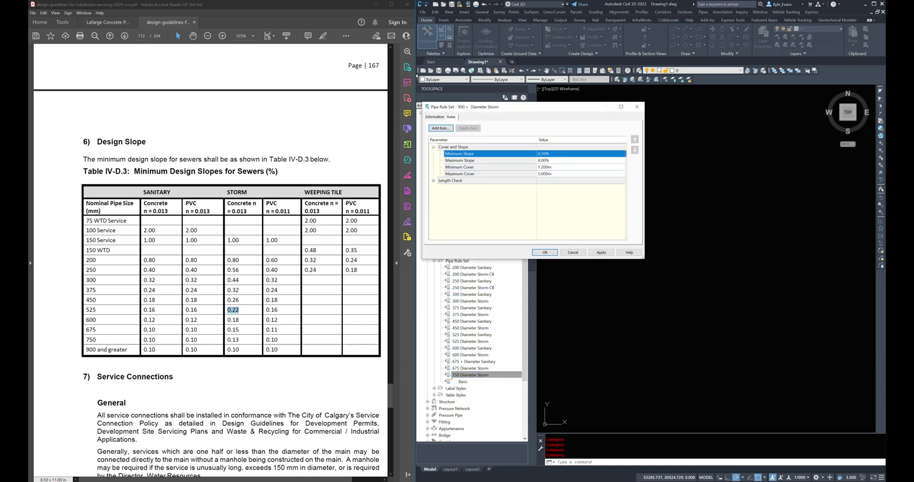
{"action": "left_click", "coordinate": [495, 100]}
{"action": "left_click", "coordinate": [433, 181]}
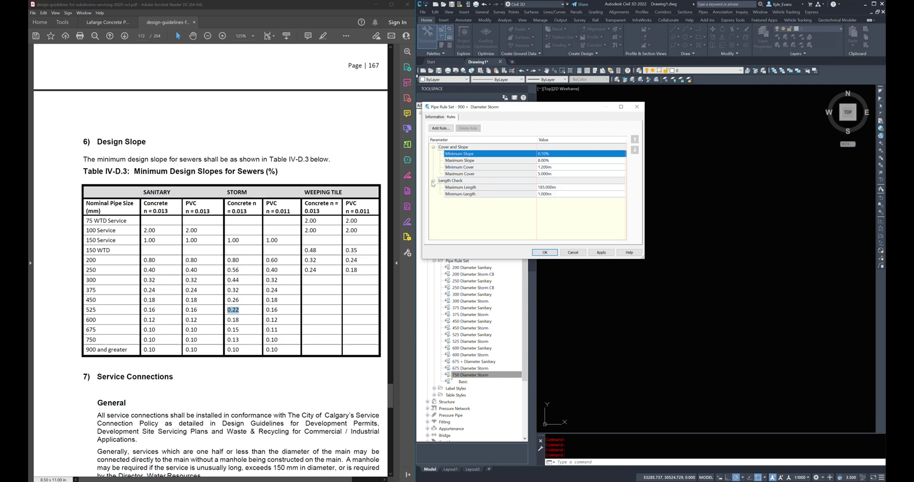
{"action": "left_click", "coordinate": [545, 252]}
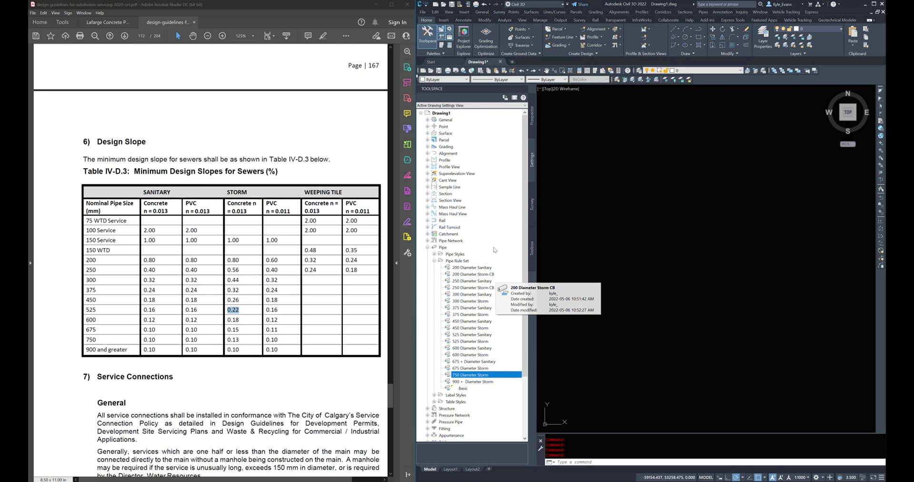
Step: Select the Pipe Network node in the Toolspace Settings tree
{"action": "left_click", "coordinate": [453, 240]}
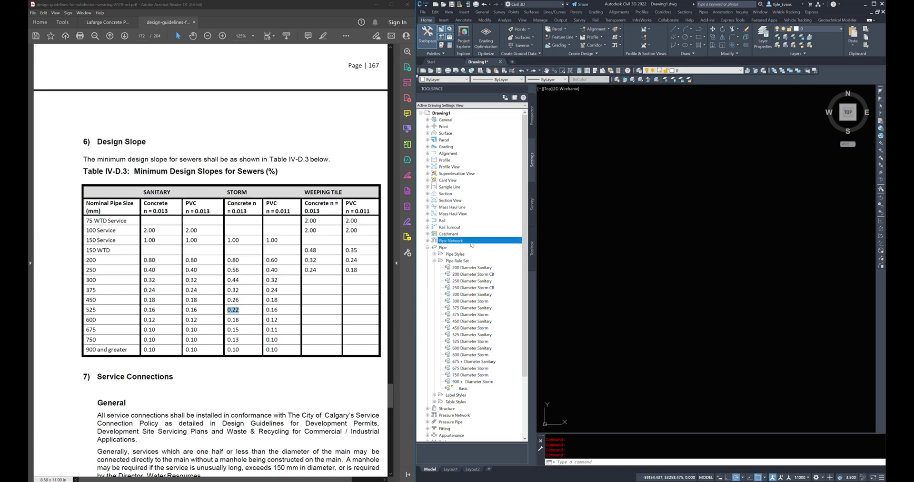